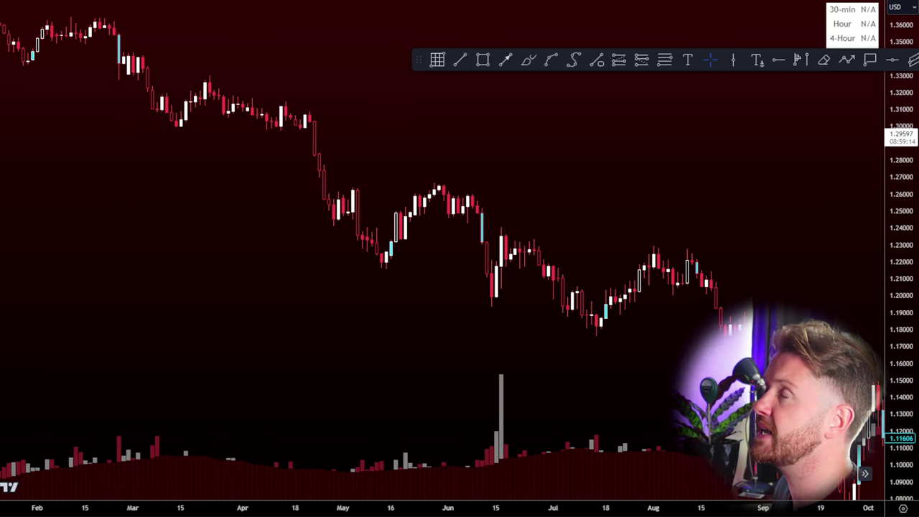
Step: Measure the daily candles in the decline from 25 February to 13 May 2022 and in the rise from 16 May to early June
{"action": "left_click", "coordinate": [122, 49], "text": "shift"}
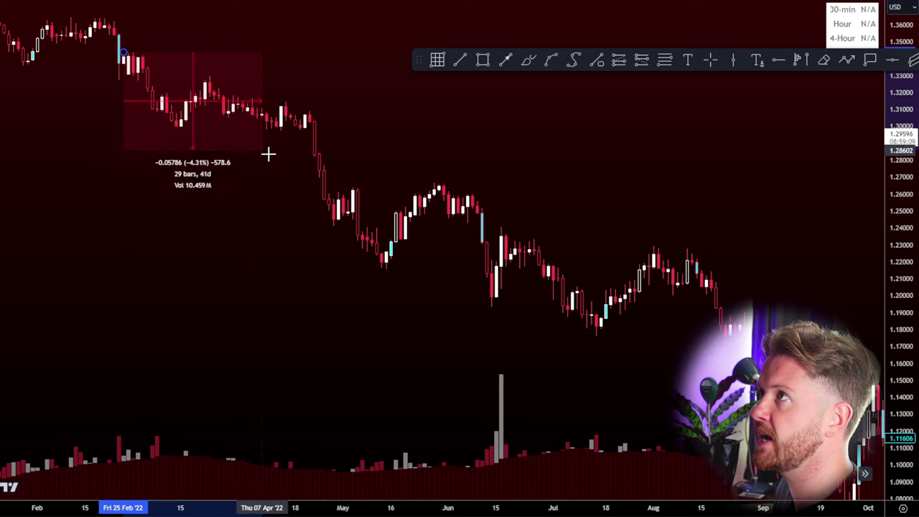
{"action": "left_click", "coordinate": [387, 250]}
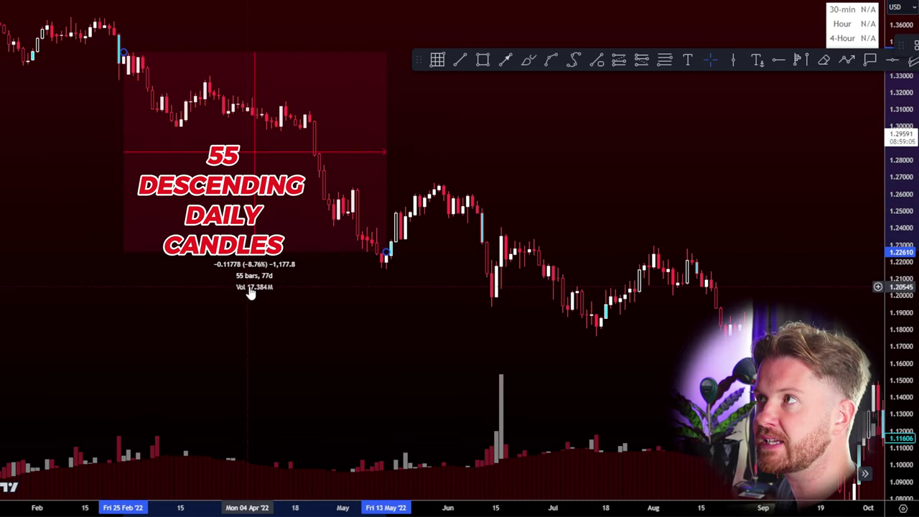
{"action": "left_click", "coordinate": [155, 57]}
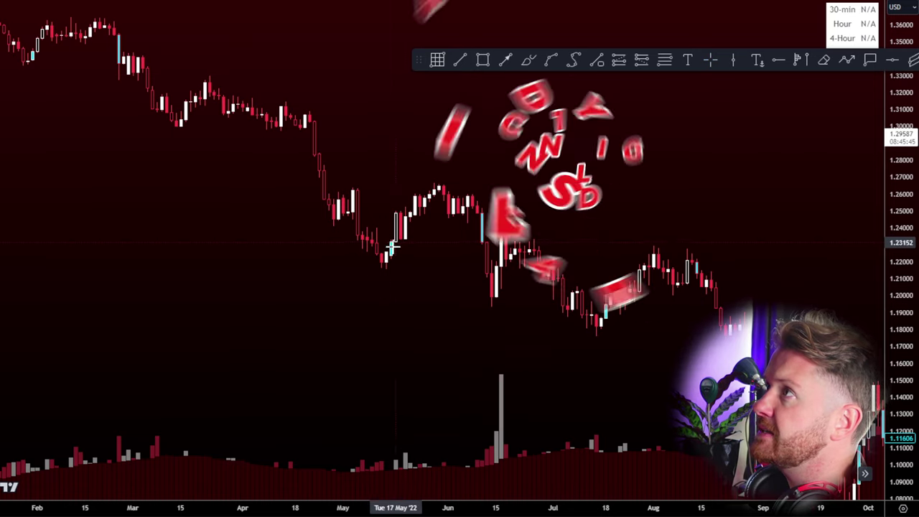
{"action": "left_click_drag", "start_coordinate": [392, 246], "coordinate": [474, 185]}
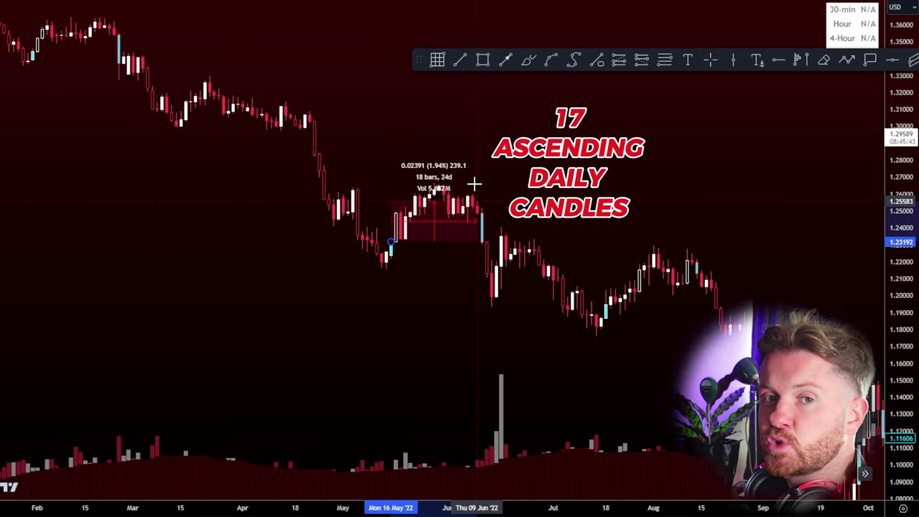
{"action": "left_click", "coordinate": [474, 185]}
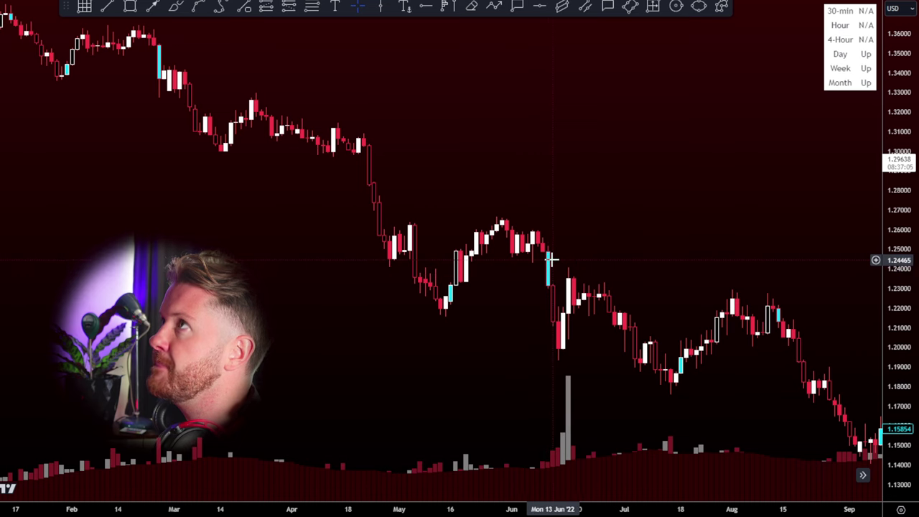
Step: Measure the price and bar range of the decline from 13 June to 14 July 2022
{"action": "left_click", "coordinate": [652, 7]}
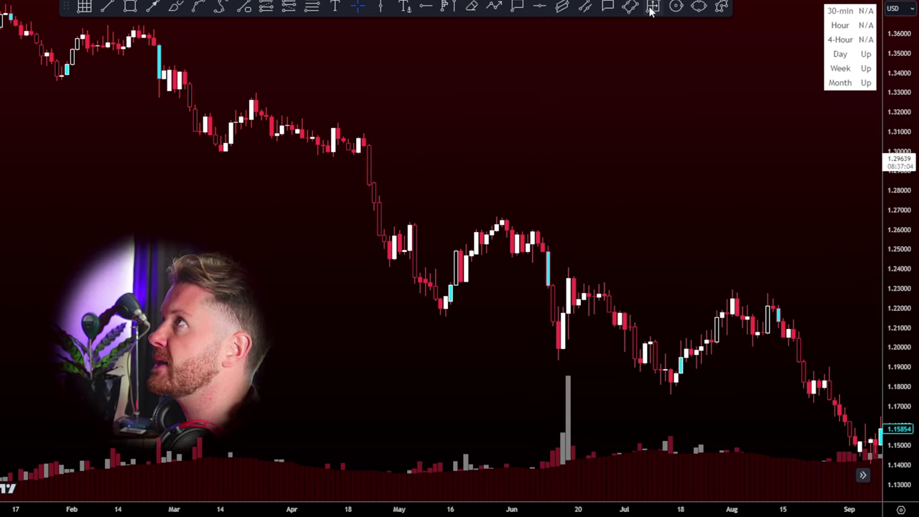
{"action": "left_click", "coordinate": [552, 282]}
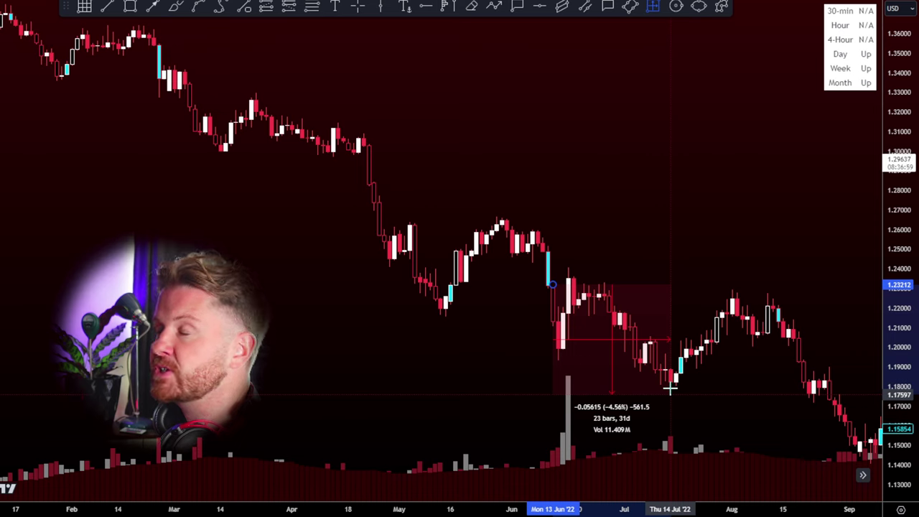
{"action": "key", "text": "Escape"}
Step: Measure the price and bar range of the rise from the cyan candle of 18 July to mid-August 2022
{"action": "left_click", "coordinate": [652, 6]}
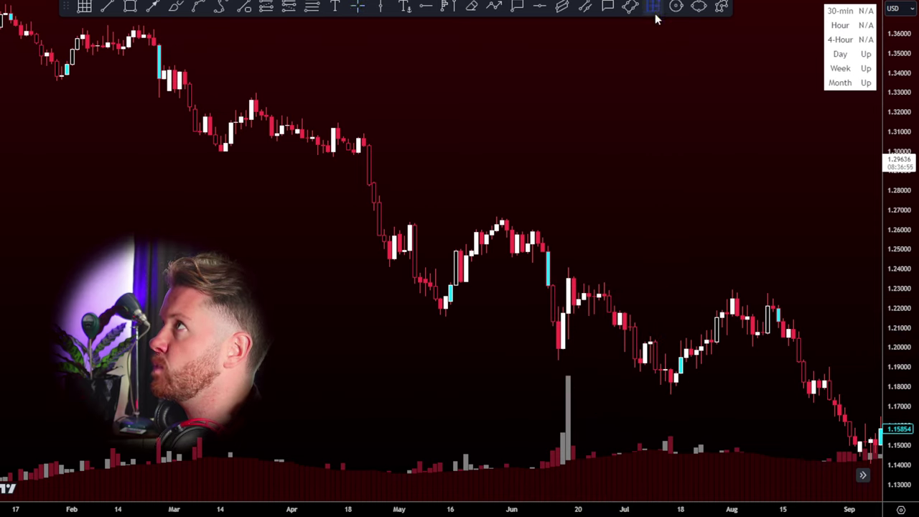
{"action": "left_click", "coordinate": [681, 370]}
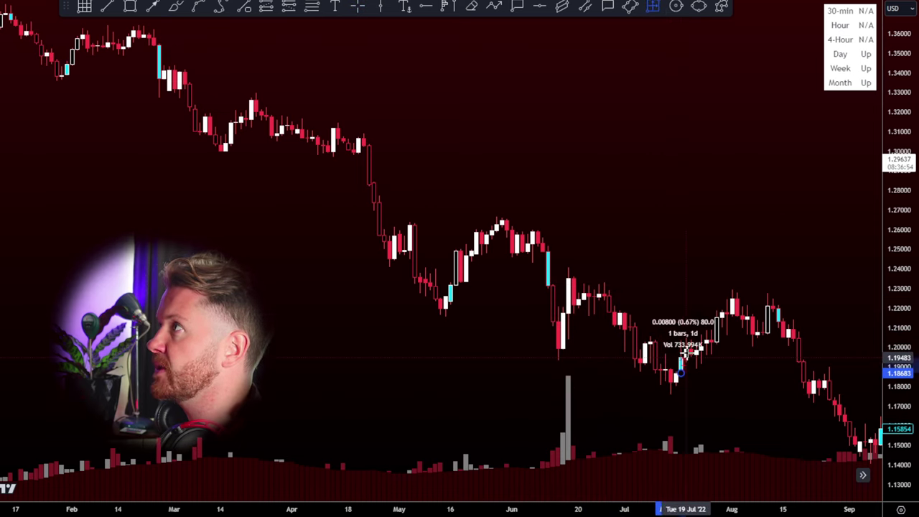
{"action": "left_click", "coordinate": [769, 294]}
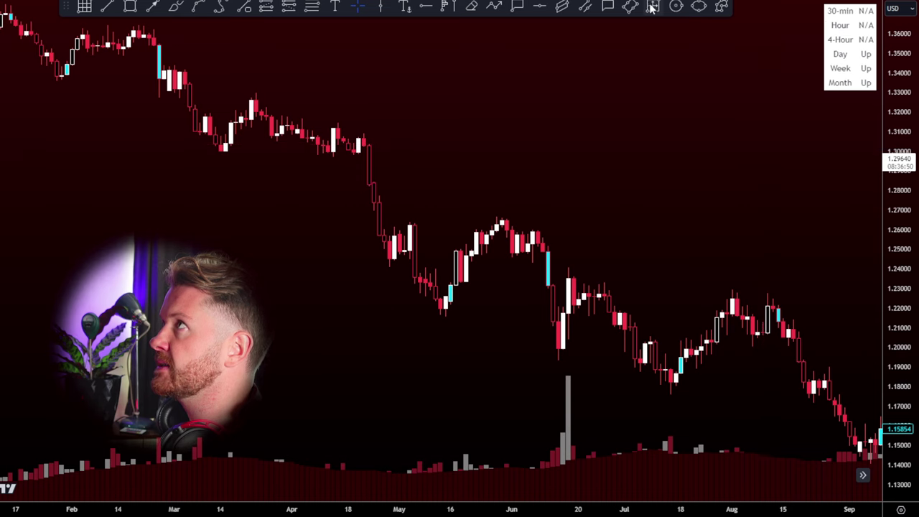
Step: Measure the price and bar range of the decline from 15 August to the early September 2022 low
{"action": "left_click", "coordinate": [782, 319]}
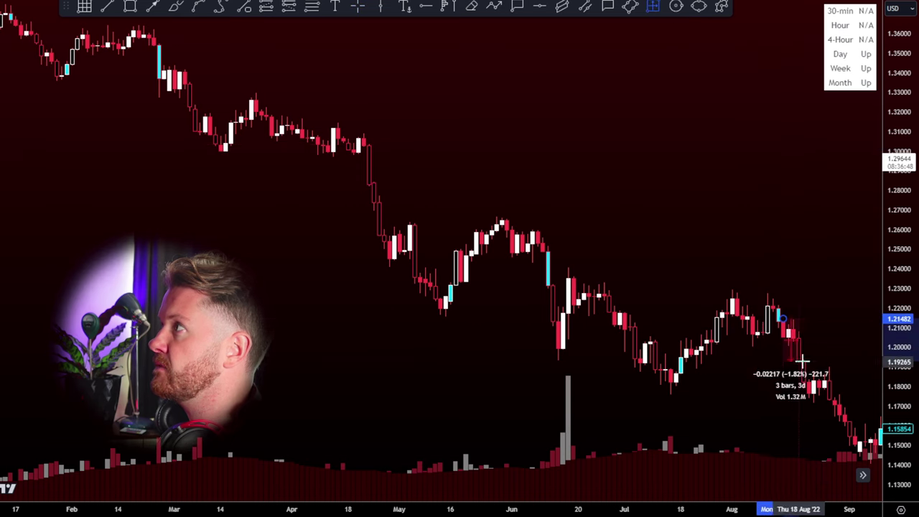
{"action": "left_click", "coordinate": [870, 461]}
{"action": "left_click", "coordinate": [874, 454]}
{"action": "left_click", "coordinate": [771, 296]}
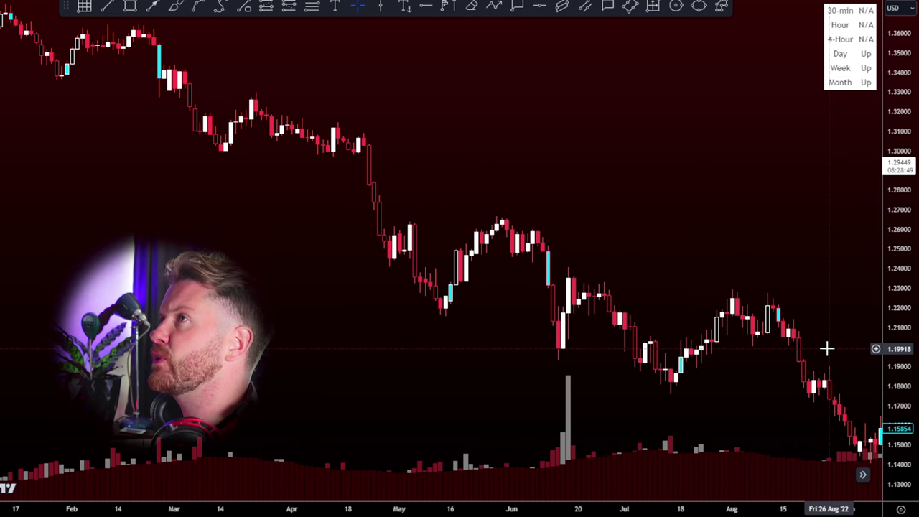
Step: Reposition the floating drawing toolbar horizontally above the candles
{"action": "mouse_move", "coordinate": [63, 3]}
{"action": "left_mouse_down"}
{"action": "mouse_move", "coordinate": [106, 16]}
{"action": "mouse_move", "coordinate": [310, 29]}
{"action": "mouse_move", "coordinate": [250, 29]}
{"action": "mouse_move", "coordinate": [245, 14]}
{"action": "mouse_move", "coordinate": [253, 15]}
{"action": "left_mouse_up"}
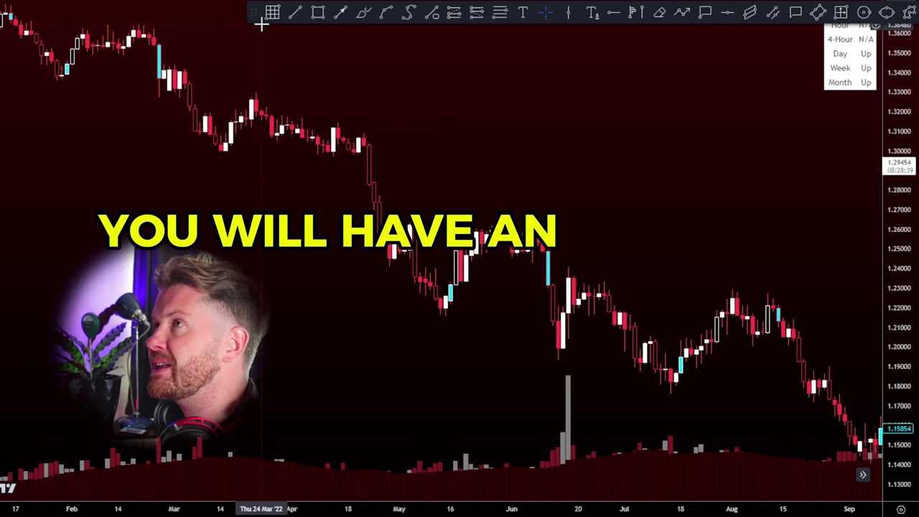
{"action": "mouse_move", "coordinate": [257, 15]}
{"action": "left_mouse_down"}
{"action": "mouse_move", "coordinate": [242, 17]}
{"action": "mouse_move", "coordinate": [258, 13]}
{"action": "left_mouse_up"}
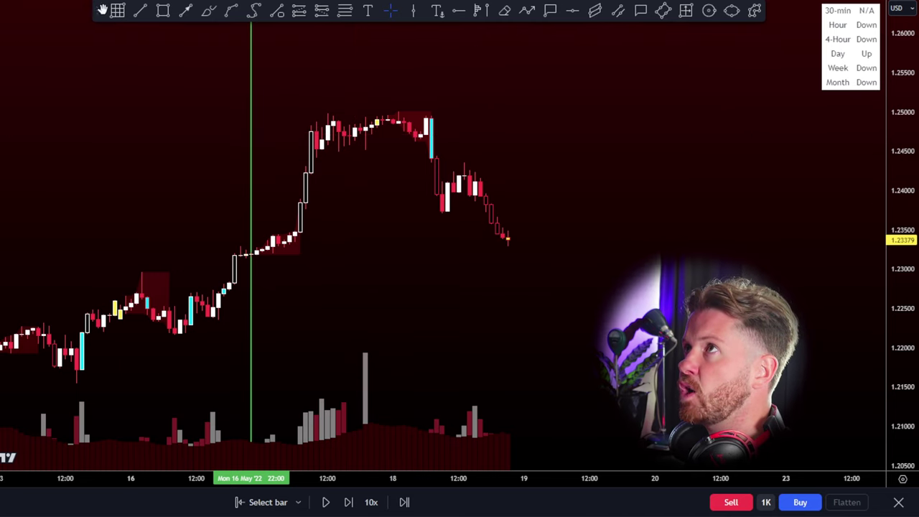
{"action": "mouse_move", "coordinate": [101, 9]}
{"action": "left_mouse_down"}
{"action": "mouse_move", "coordinate": [64, 18]}
{"action": "mouse_move", "coordinate": [24, 3]}
{"action": "mouse_move", "coordinate": [0, 10]}
{"action": "left_mouse_up"}
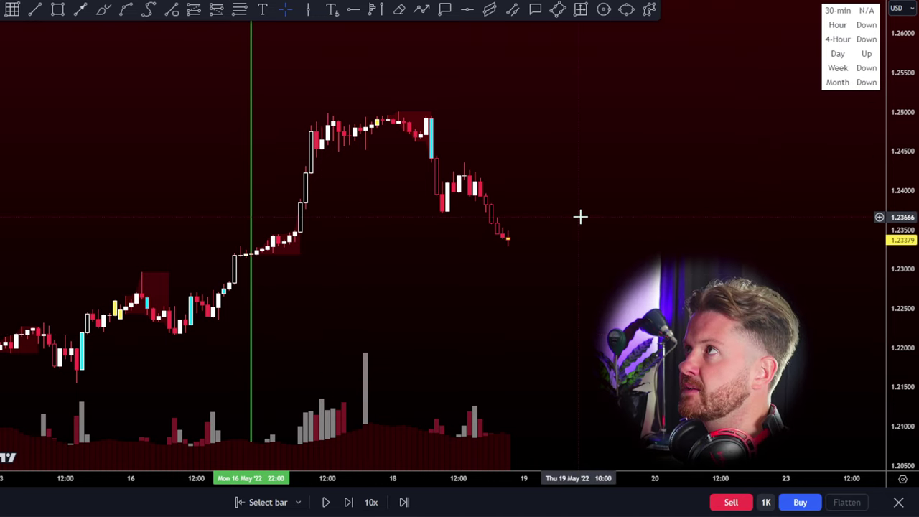
Step: Advance the hourly replay bar by bar to the strong bullish candle at about 08:00 on 19 May 2022
{"action": "left_click", "coordinate": [348, 502]}
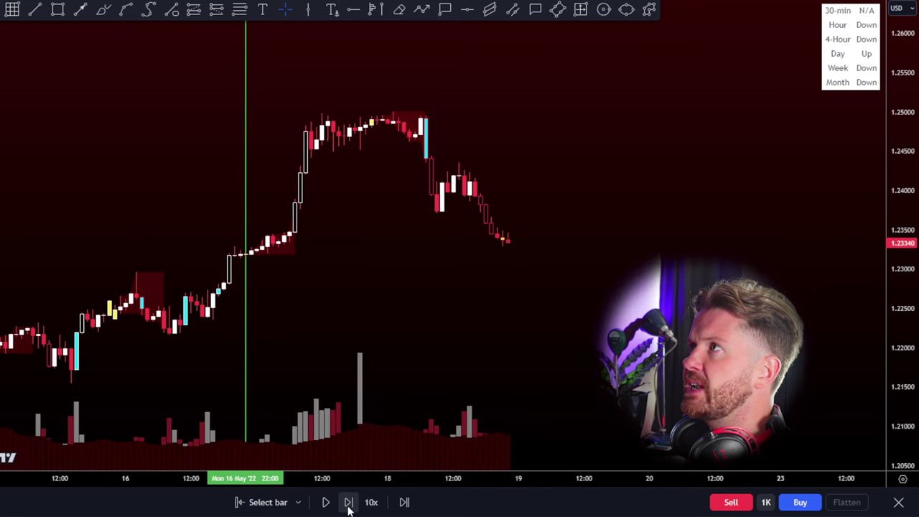
{"action": "left_click", "coordinate": [348, 502]}
{"action": "left_click", "coordinate": [348, 503]}
{"action": "left_click", "coordinate": [348, 503]}
{"action": "left_click", "coordinate": [348, 502]}
{"action": "left_click", "coordinate": [348, 502]}
{"action": "left_click", "coordinate": [349, 502]}
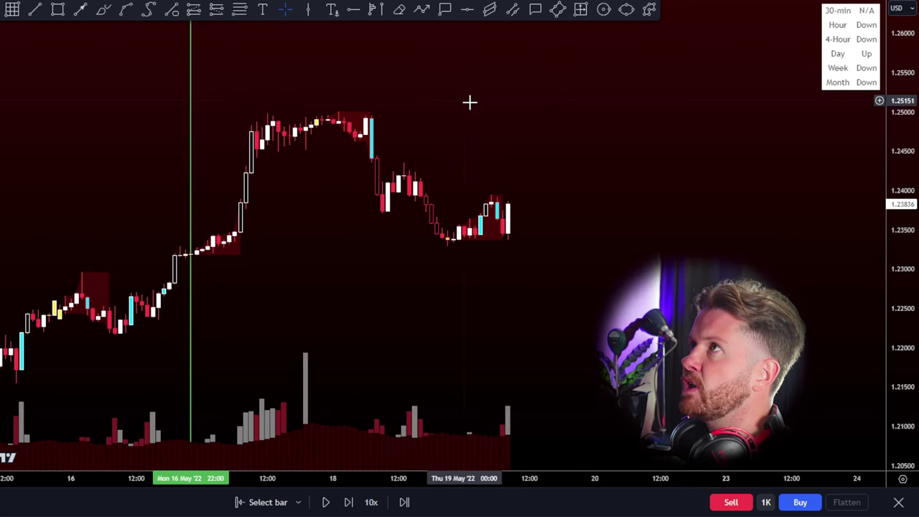
Step: Draw a demand zone rectangle from about 1.23548 to 1.23390 at the base before the 19 May rise and extend it past the latest candle
{"action": "left_click", "coordinate": [58, 8]}
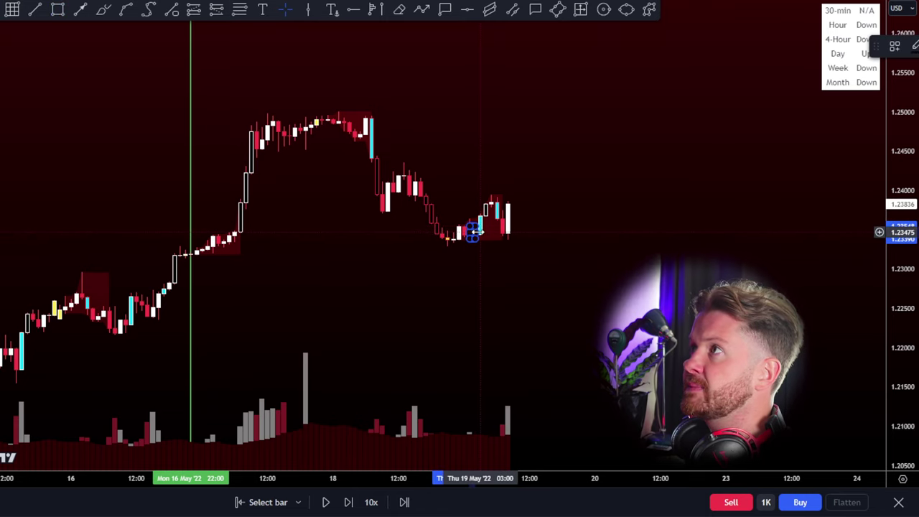
{"action": "left_click_drag", "start_coordinate": [477, 232], "coordinate": [601, 233]}
{"action": "left_click", "coordinate": [617, 209]}
{"action": "scroll", "coordinate": [658, 209], "scroll_direction": "up", "scroll_amount": 3}
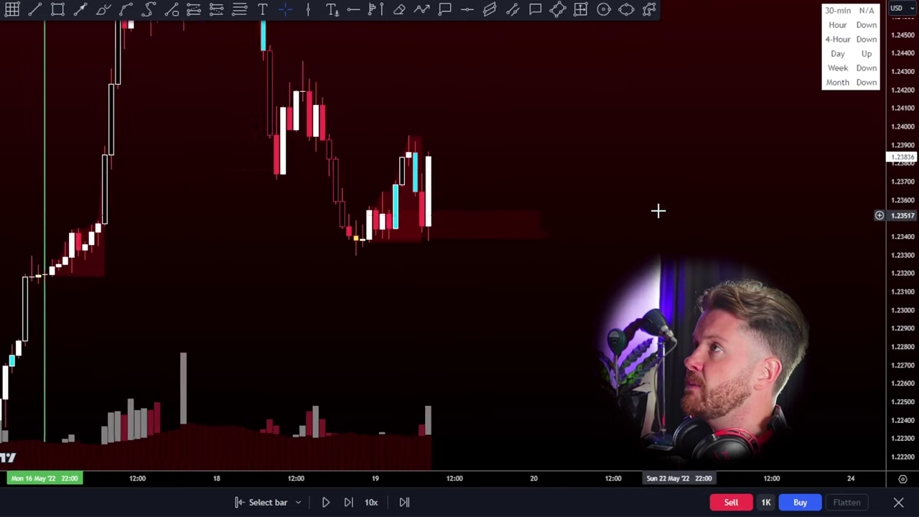
Step: Draw a horizontal trend line along the lower edge of the demand zone, ending just past the latest candle
{"action": "left_click", "coordinate": [37, 10]}
{"action": "left_click", "coordinate": [388, 245]}
{"action": "left_click", "coordinate": [467, 249], "text": "shift"}
{"action": "left_click", "coordinate": [498, 161]}
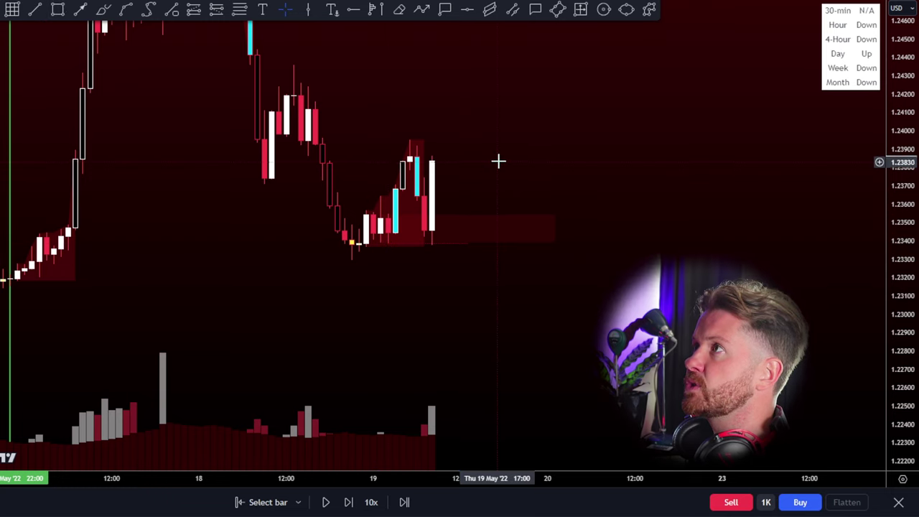
Step: Switch the chart to the 15-minute timeframe and advance the replay by one bar
{"action": "left_click", "coordinate": [202, 1]}
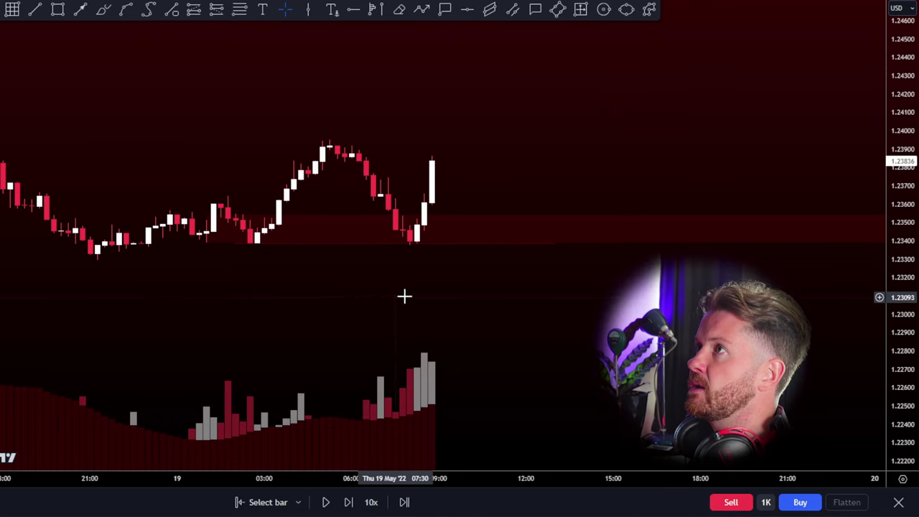
{"action": "left_click", "coordinate": [347, 501]}
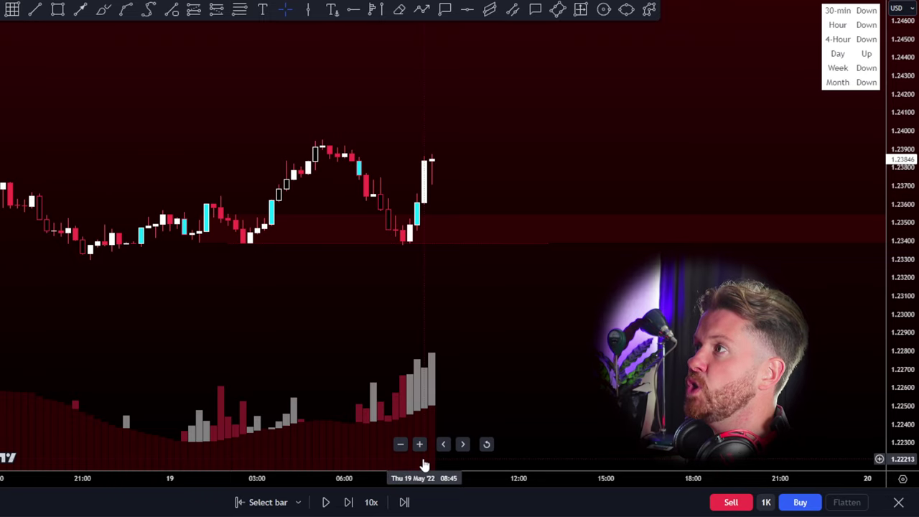
Step: Mark a refined zone from about 1.2352 down to 1.2338, starting at the candle of about 08:15 on 19 May
{"action": "left_click_drag", "start_coordinate": [613, 184], "coordinate": [572, 227]}
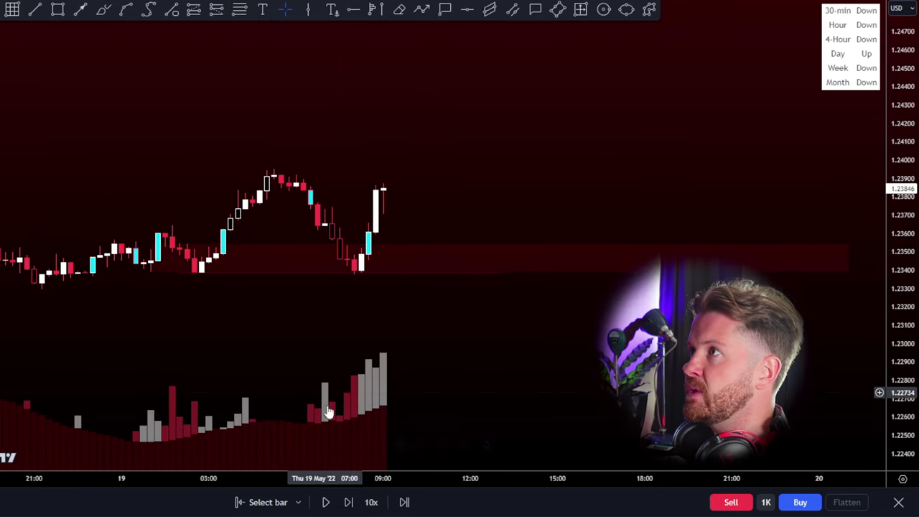
{"action": "left_click_drag", "start_coordinate": [901, 380], "coordinate": [901, 147]}
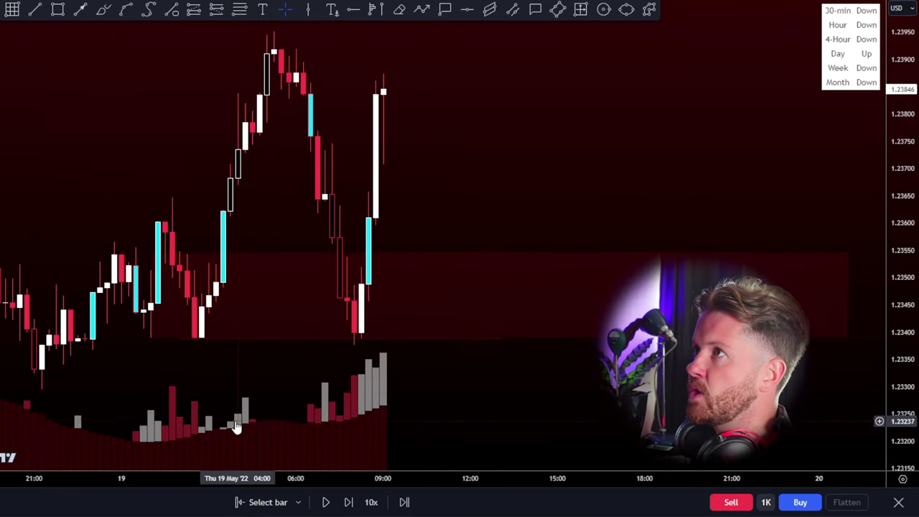
{"action": "left_click_drag", "start_coordinate": [237, 425], "coordinate": [345, 427]}
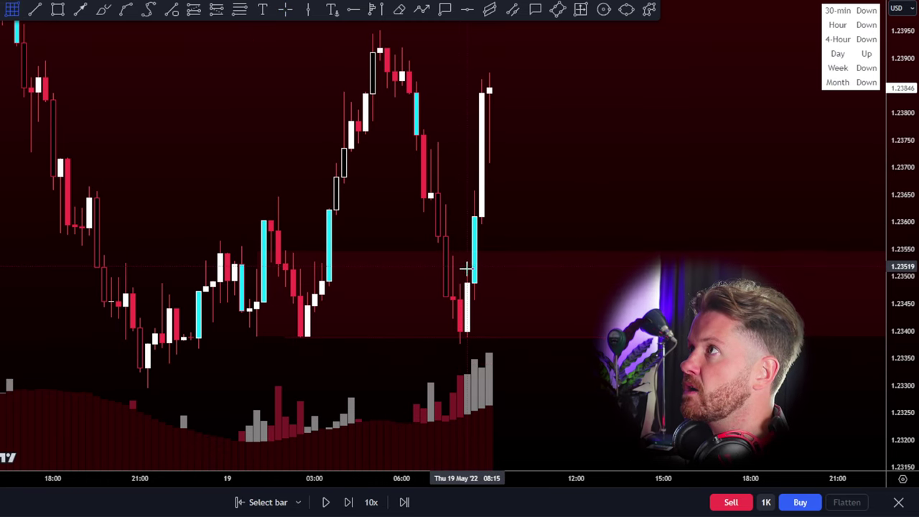
{"action": "mouse_move", "coordinate": [466, 267]}
{"action": "left_mouse_down"}
{"action": "mouse_move", "coordinate": [465, 379]}
{"action": "mouse_move", "coordinate": [464, 337]}
{"action": "left_mouse_up"}
Step: Place a long position with its entry at 1.23522 on the refined zone's upper edge and its stop at 1.23364 below the zone
{"action": "left_click_drag", "start_coordinate": [897, 237], "coordinate": [883, 370]}
{"action": "left_click_drag", "start_coordinate": [550, 247], "coordinate": [413, 226]}
{"action": "left_click", "coordinate": [193, 10]}
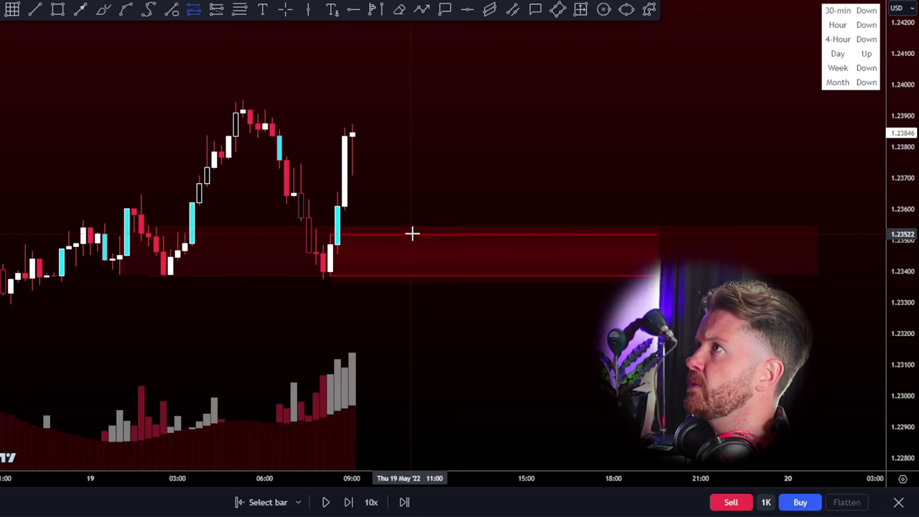
{"action": "left_click", "coordinate": [410, 234]}
{"action": "left_click_drag", "start_coordinate": [411, 275], "coordinate": [433, 282]}
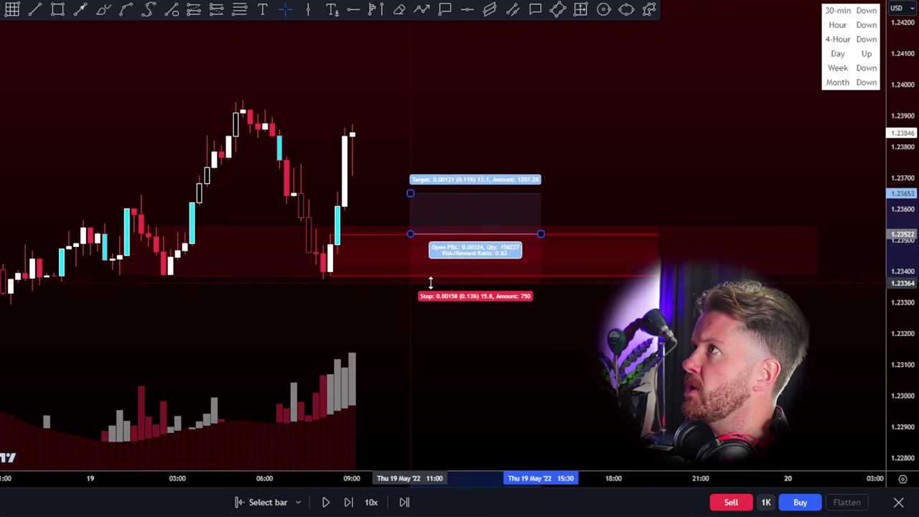
{"action": "left_click", "coordinate": [511, 309]}
Step: Raise the long position's profit target to about 1.2431
{"action": "left_click_drag", "start_coordinate": [602, 184], "coordinate": [635, 207]}
{"action": "left_click_drag", "start_coordinate": [897, 250], "coordinate": [898, 310]}
{"action": "left_click_drag", "start_coordinate": [803, 215], "coordinate": [703, 233]}
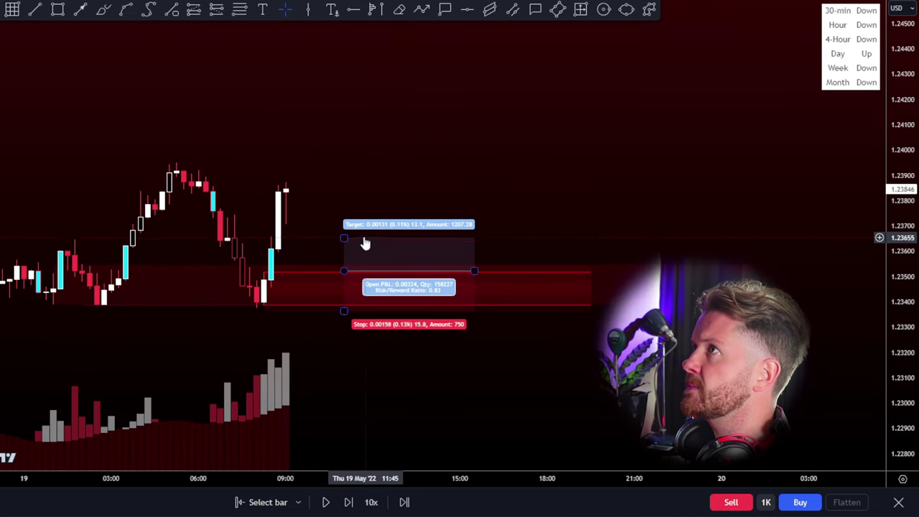
{"action": "left_click_drag", "start_coordinate": [344, 238], "coordinate": [334, 72]}
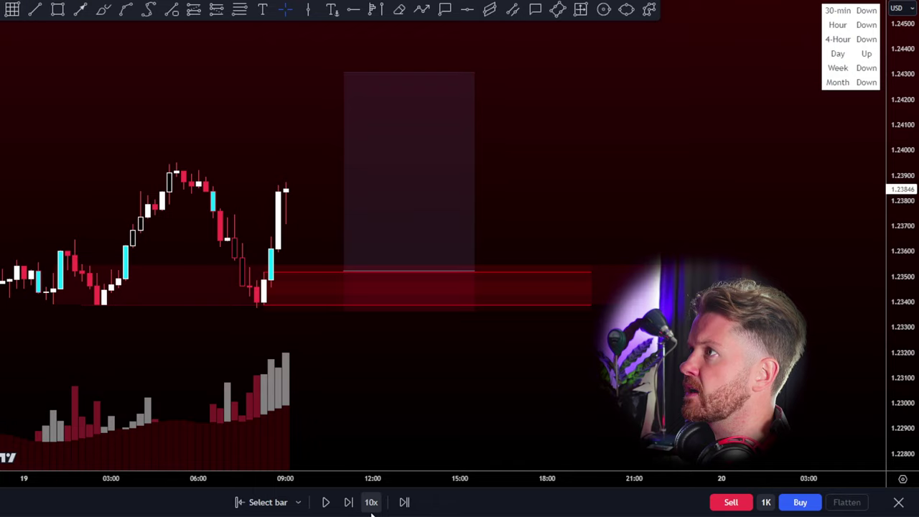
Step: Play the replay to about 20:30 on 19 May, pause it, and delete the long position
{"action": "left_click", "coordinate": [326, 503]}
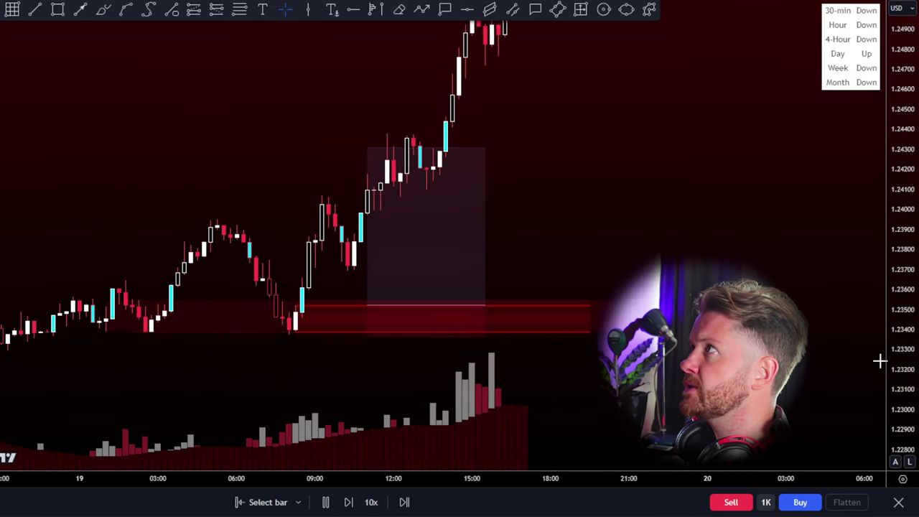
{"action": "left_click", "coordinate": [325, 503]}
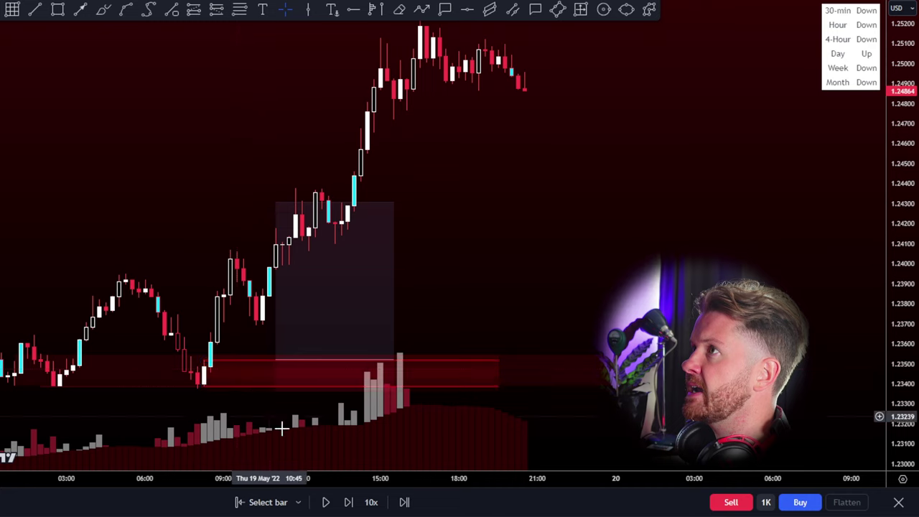
{"action": "left_click", "coordinate": [380, 291]}
{"action": "key", "text": "Delete"}
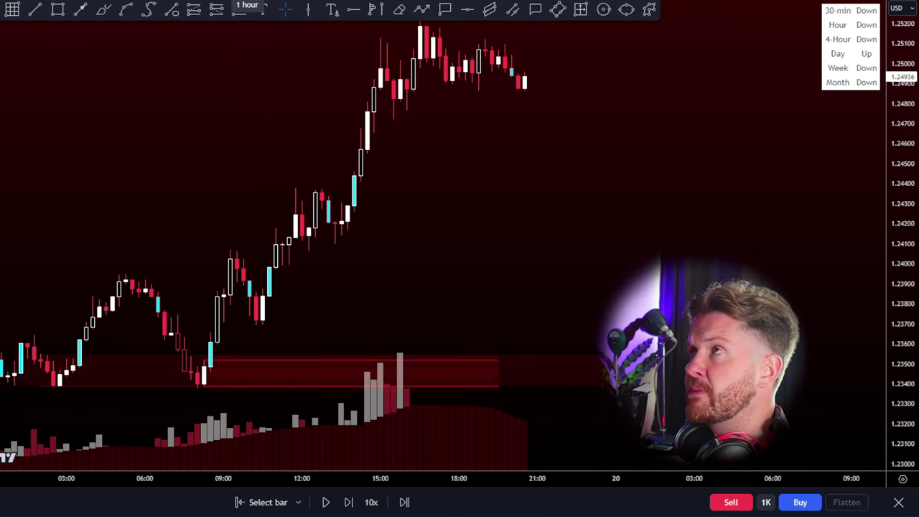
Step: Switch the chart to the 1-hour timeframe and advance the replay bar by bar into 20 May 2022
{"action": "left_click", "coordinate": [246, 1]}
{"action": "left_click_drag", "start_coordinate": [642, 179], "coordinate": [468, 224]}
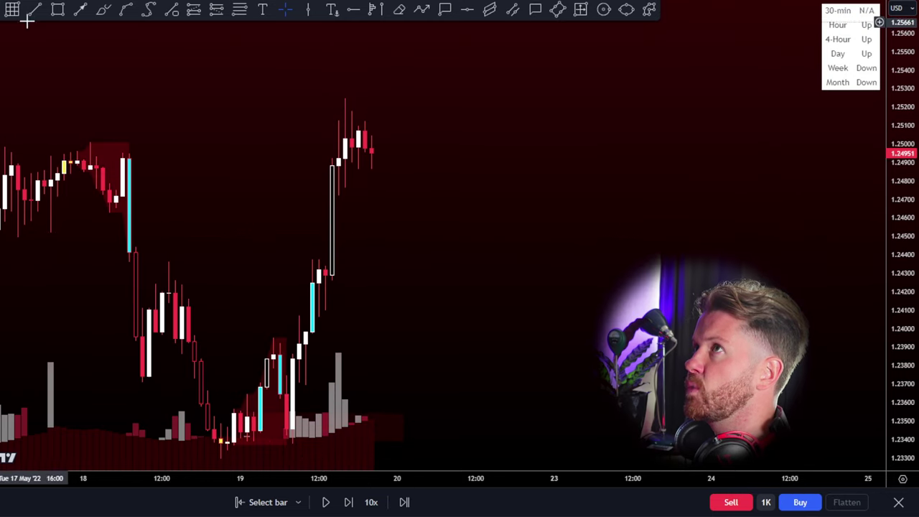
{"action": "left_click", "coordinate": [349, 502]}
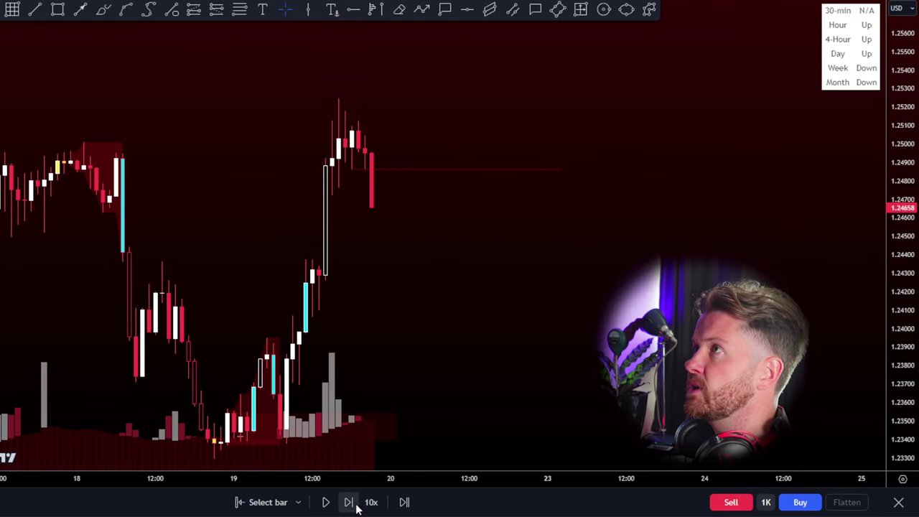
{"action": "left_click", "coordinate": [349, 502]}
{"action": "left_click", "coordinate": [349, 502]}
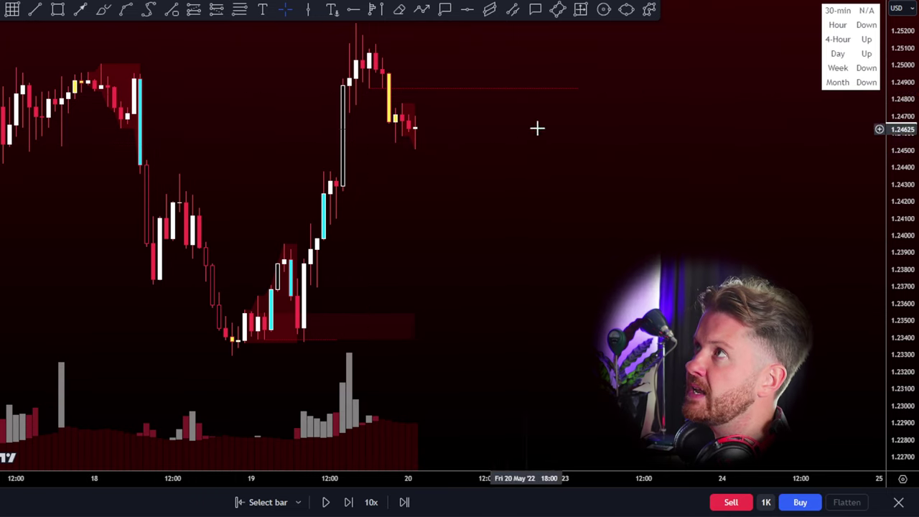
Step: Advance the replay bar by bar to about 12:00 on 20 May 2022
{"action": "left_click", "coordinate": [348, 502]}
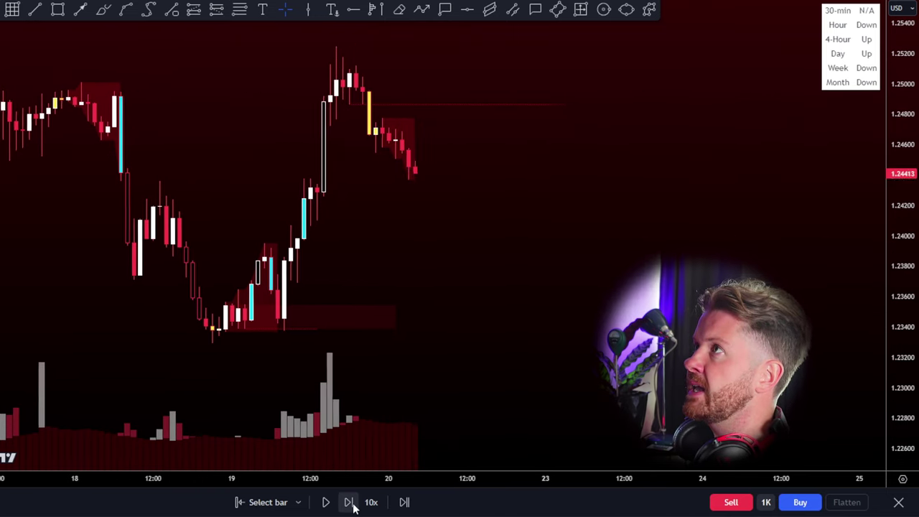
{"action": "left_click", "coordinate": [349, 502]}
{"action": "left_click", "coordinate": [349, 502]}
{"action": "left_click", "coordinate": [348, 502]}
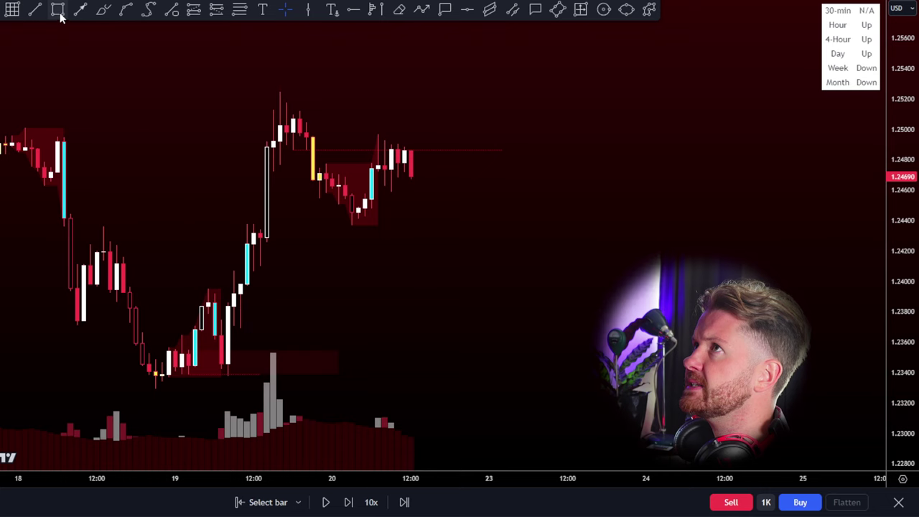
Step: Draw a demand zone rectangle from 1.24579 to 1.24428 starting at 05:00 on 20 May, and a horizontal line at the 1.24589 swing low above it
{"action": "left_click", "coordinate": [586, 214]}
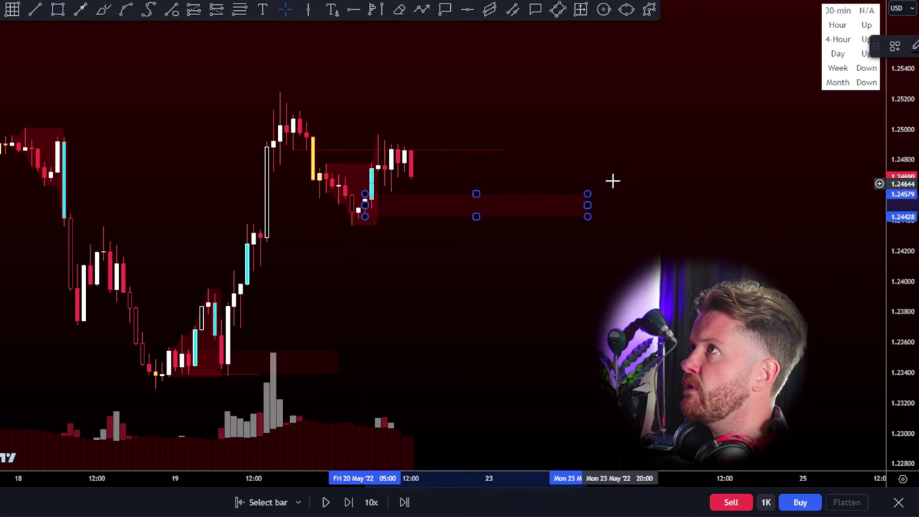
{"action": "left_click", "coordinate": [36, 9]}
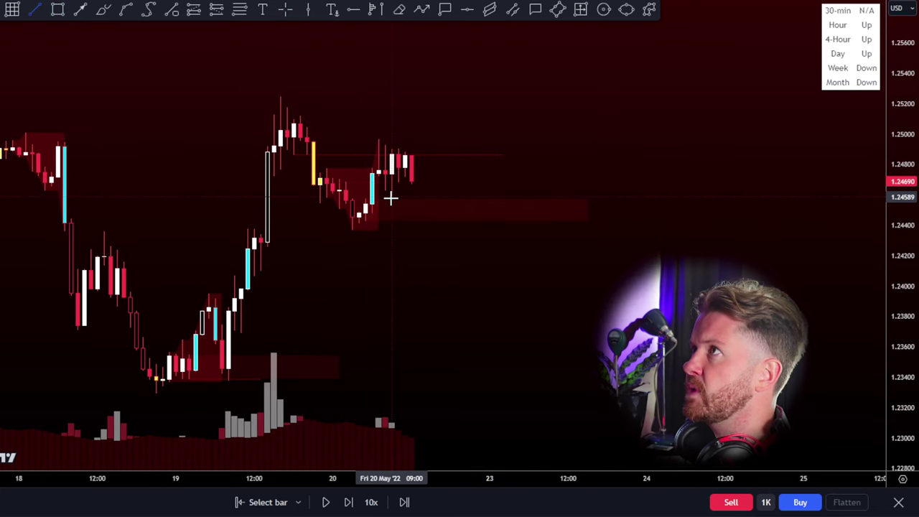
{"action": "left_click", "coordinate": [391, 198]}
{"action": "left_click", "coordinate": [574, 197], "text": "shift"}
{"action": "left_click", "coordinate": [564, 178]}
Step: Shorten the horizontal line at 1.24863 so it ends at the yellow bearish candle late on 19 May
{"action": "left_click", "coordinate": [503, 155]}
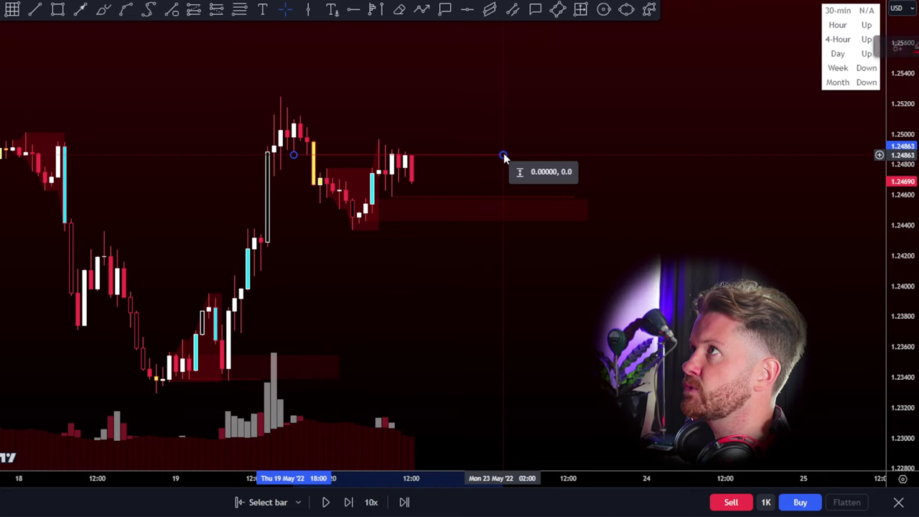
{"action": "mouse_move", "coordinate": [503, 155]}
{"action": "left_mouse_down"}
{"action": "mouse_move", "coordinate": [380, 156]}
{"action": "mouse_move", "coordinate": [312, 168]}
{"action": "mouse_move", "coordinate": [314, 155]}
{"action": "left_mouse_up"}
{"action": "left_click", "coordinate": [452, 188]}
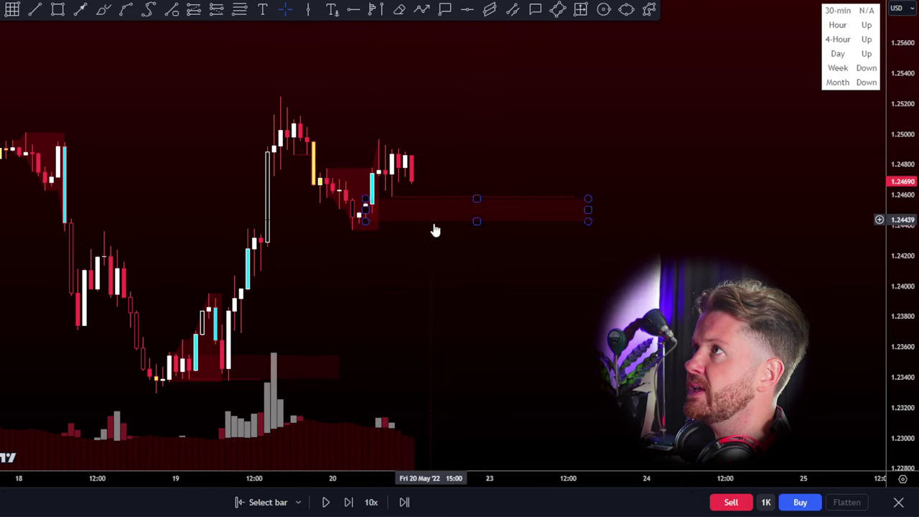
{"action": "left_click_drag", "start_coordinate": [600, 294], "coordinate": [600, 304]}
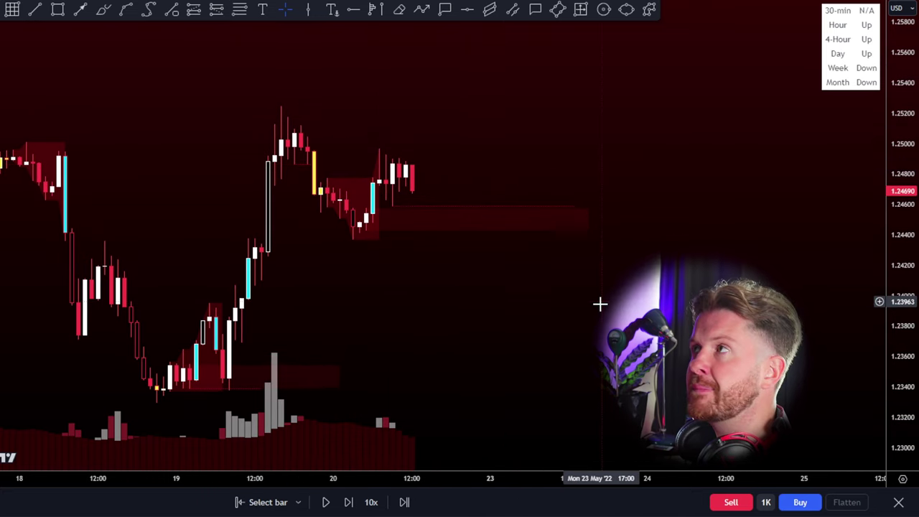
Step: Switch the chart to the 15-minute timeframe
{"action": "left_click", "coordinate": [356, 503]}
{"action": "left_click", "coordinate": [174, 1]}
{"action": "left_click_drag", "start_coordinate": [718, 300], "coordinate": [596, 341]}
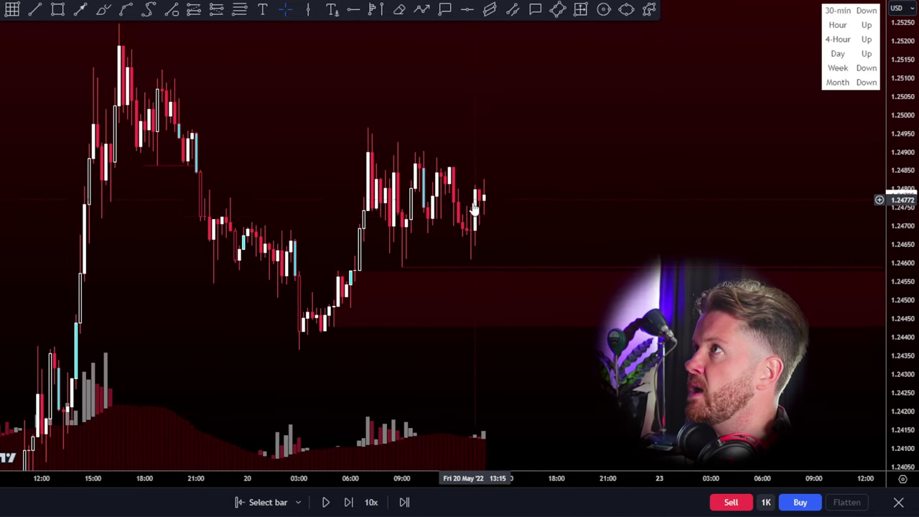
Step: Advance the 15-minute replay bar by bar to about 17:00 on 20 May
{"action": "left_click", "coordinate": [352, 503]}
{"action": "left_click", "coordinate": [352, 503]}
{"action": "left_click", "coordinate": [351, 504]}
{"action": "left_click", "coordinate": [351, 504]}
{"action": "left_click", "coordinate": [352, 504]}
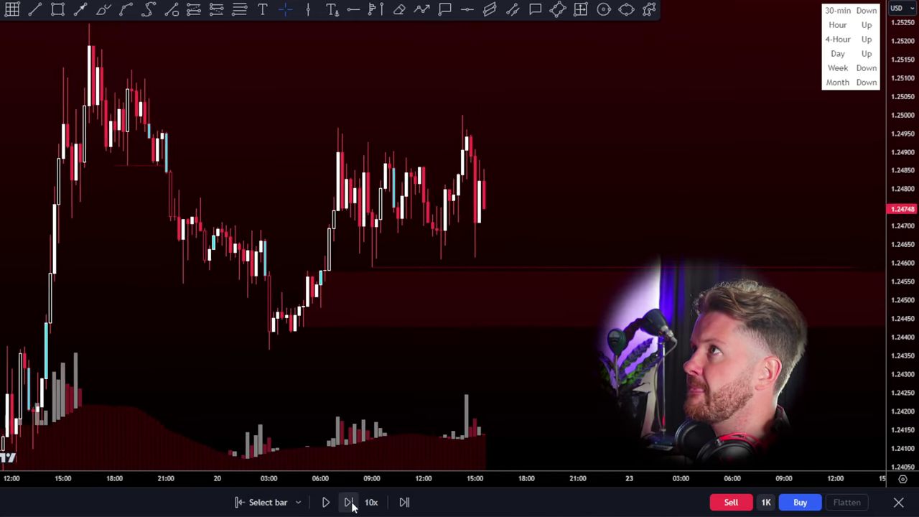
{"action": "left_click", "coordinate": [351, 505]}
{"action": "left_click", "coordinate": [351, 506]}
{"action": "left_click", "coordinate": [351, 505]}
{"action": "scroll", "coordinate": [518, 186], "scroll_direction": "up", "scroll_amount": 2}
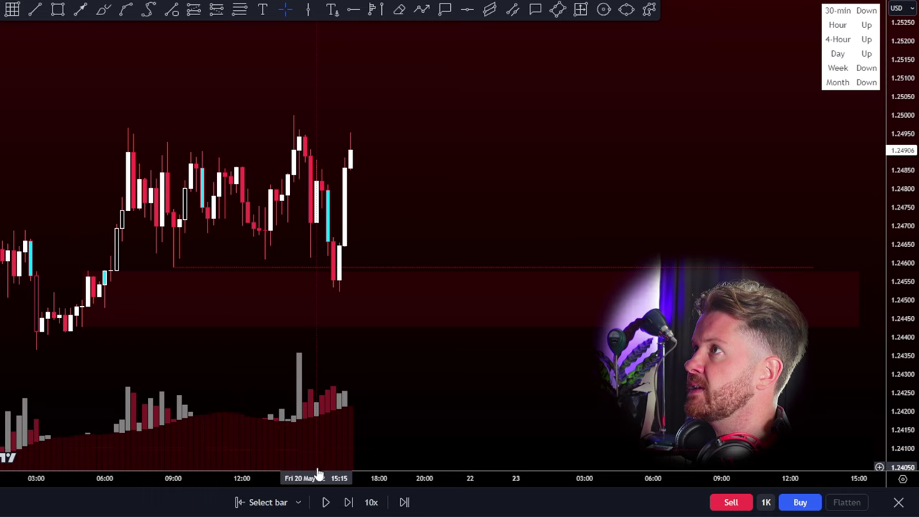
{"action": "left_click", "coordinate": [350, 502]}
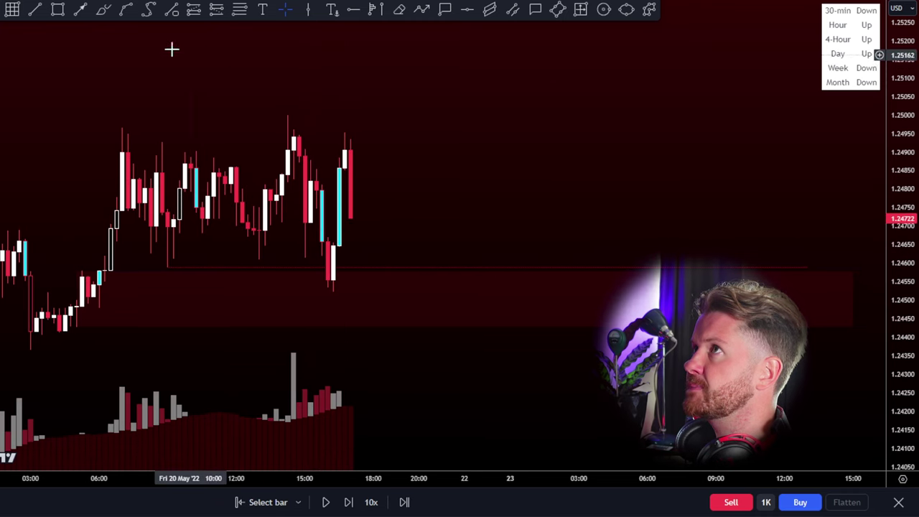
Step: Mark the refined 15-minute demand zone and place a long position with entry at 1.24657, stop at 1.24486 and target at 1.25521
{"action": "left_click_drag", "start_coordinate": [334, 244], "coordinate": [375, 306]}
{"action": "left_click", "coordinate": [374, 243]}
{"action": "left_click_drag", "start_coordinate": [374, 194], "coordinate": [374, 6]}
{"action": "left_click_drag", "start_coordinate": [854, 166], "coordinate": [905, 286]}
{"action": "left_click_drag", "start_coordinate": [430, 76], "coordinate": [385, 86]}
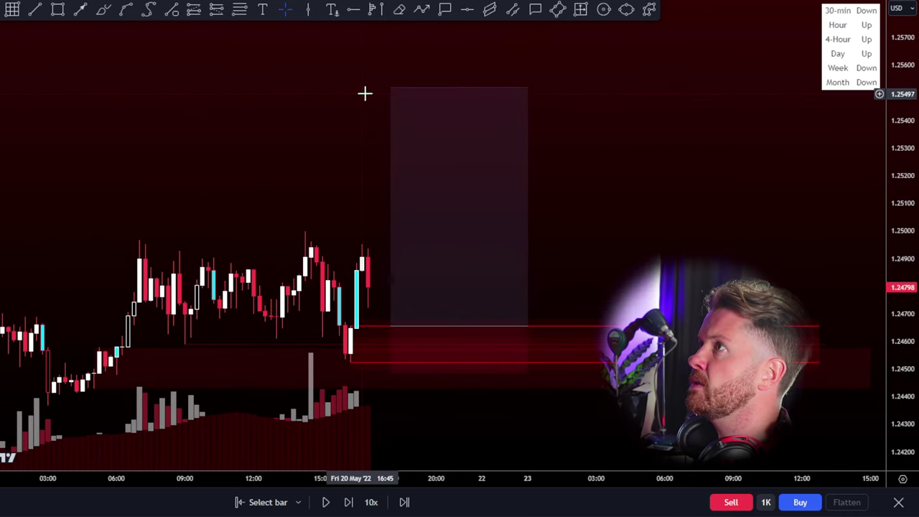
Step: Advance the replay bar by bar to about 04:15 on 23 May
{"action": "left_click", "coordinate": [349, 502]}
{"action": "left_click", "coordinate": [349, 501]}
{"action": "left_click", "coordinate": [349, 502]}
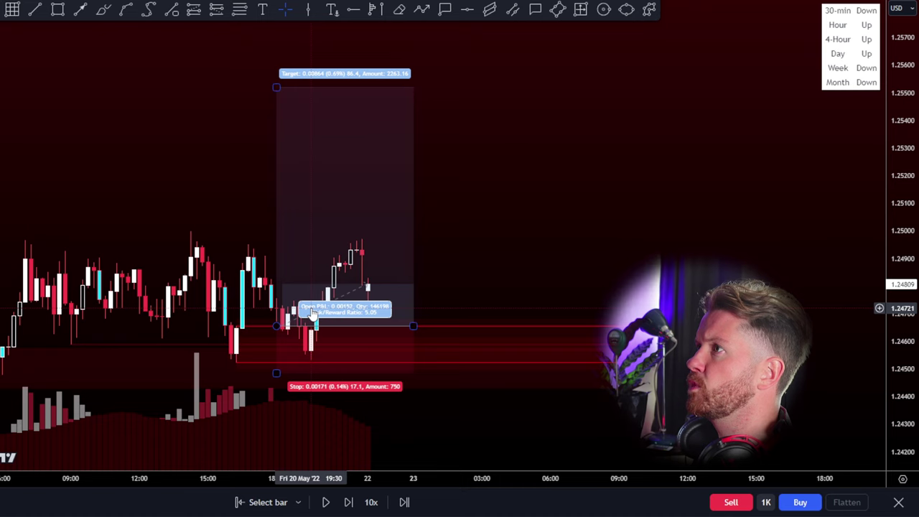
{"action": "left_click", "coordinate": [349, 502]}
{"action": "left_click", "coordinate": [349, 503]}
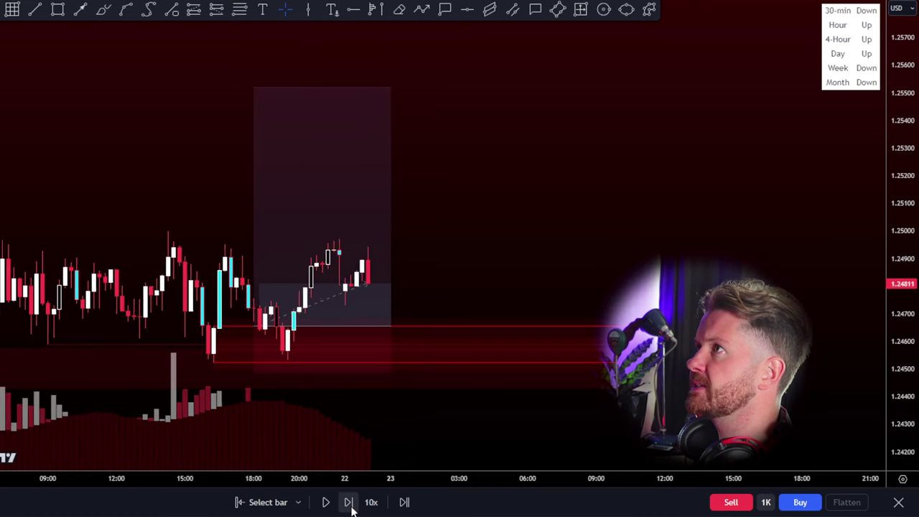
{"action": "left_click", "coordinate": [350, 502]}
{"action": "left_click", "coordinate": [350, 502]}
{"action": "left_click", "coordinate": [350, 503]}
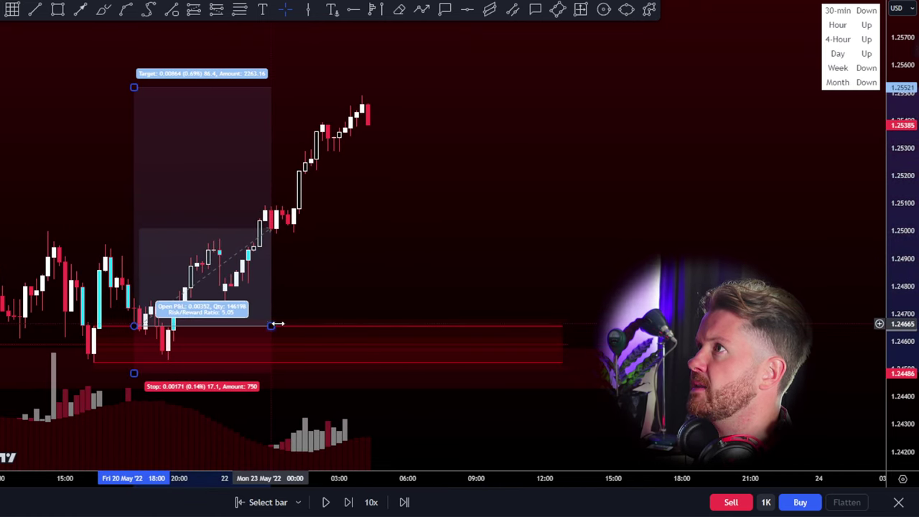
Step: Extend the long position to 04:15 on 23 May and advance the replay to about 06:15
{"action": "left_click_drag", "start_coordinate": [277, 323], "coordinate": [368, 327]}
{"action": "left_click", "coordinate": [352, 502]}
{"action": "left_click", "coordinate": [353, 503]}
{"action": "left_click", "coordinate": [353, 502]}
{"action": "left_click", "coordinate": [353, 503]}
{"action": "left_click", "coordinate": [352, 502]}
{"action": "left_click", "coordinate": [353, 503]}
{"action": "left_click", "coordinate": [352, 503]}
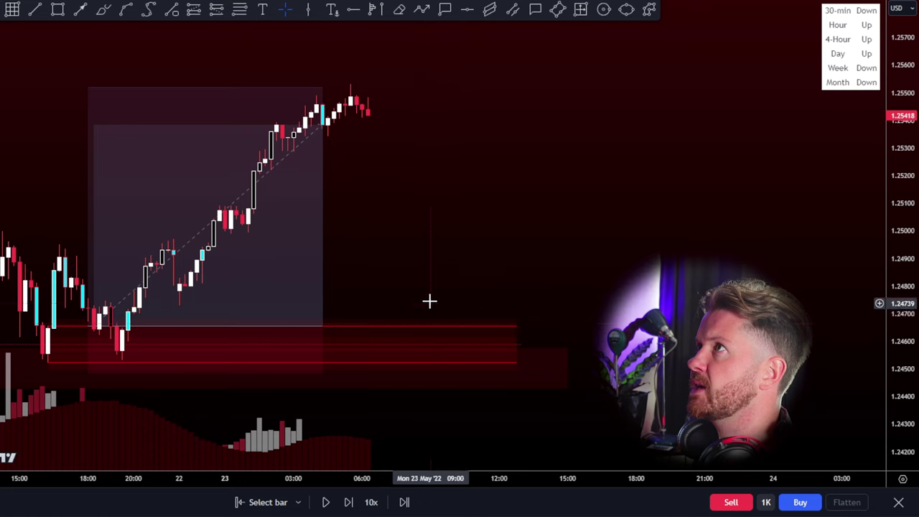
Step: Tighten the long position's stop to 1.24498, just below the refined zone
{"action": "scroll", "coordinate": [380, 298], "scroll_direction": "down", "scroll_amount": 3}
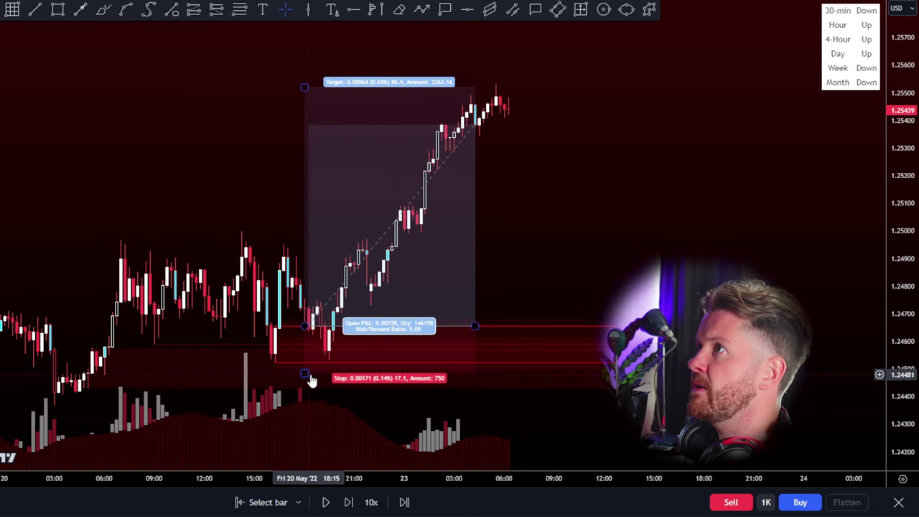
{"action": "left_click_drag", "start_coordinate": [311, 376], "coordinate": [376, 369]}
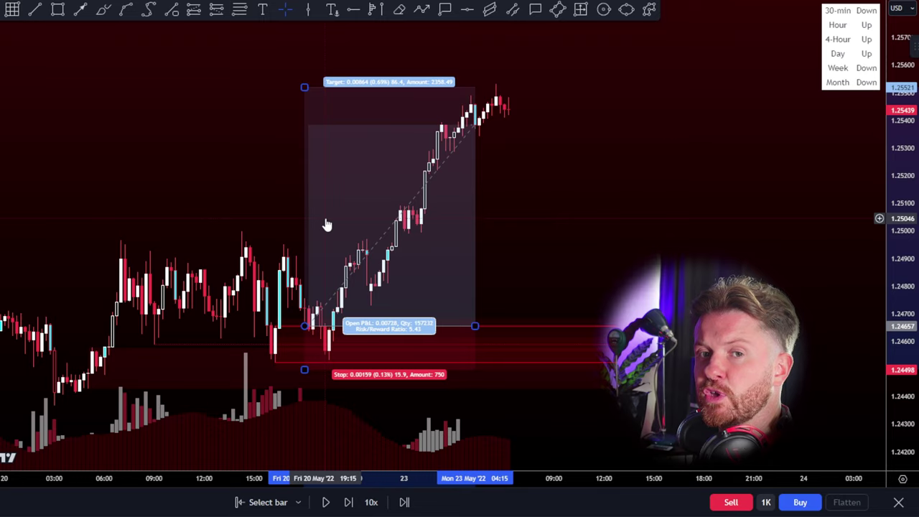
{"action": "scroll", "coordinate": [471, 263], "scroll_direction": "down", "scroll_amount": 3}
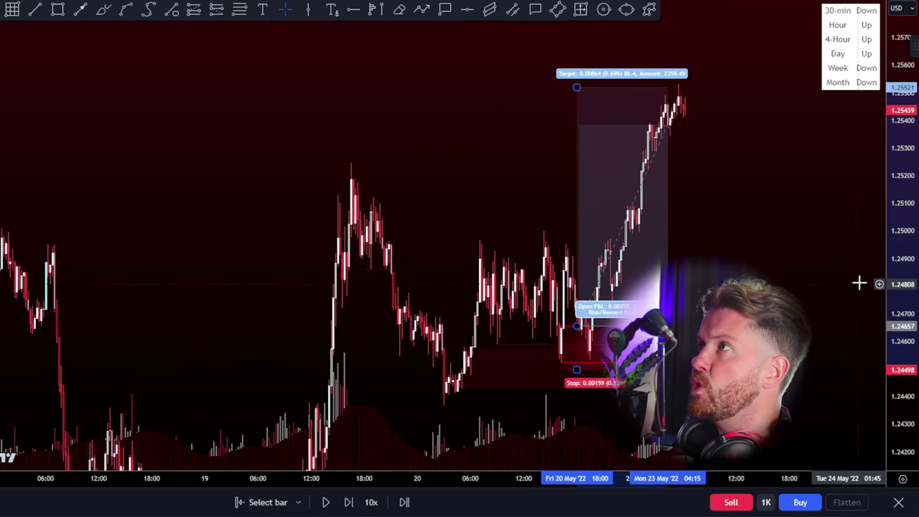
{"action": "left_click_drag", "start_coordinate": [892, 262], "coordinate": [847, 249]}
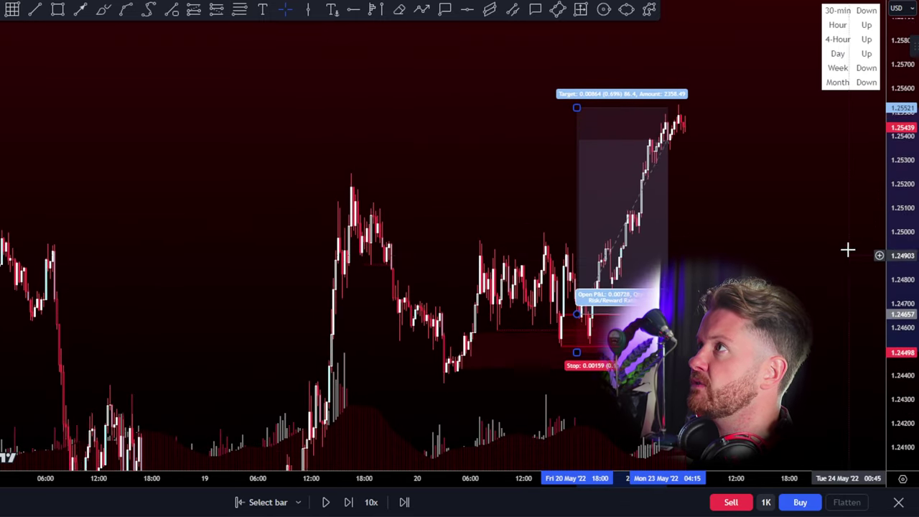
{"action": "scroll", "coordinate": [715, 259], "scroll_direction": "up", "scroll_amount": 2}
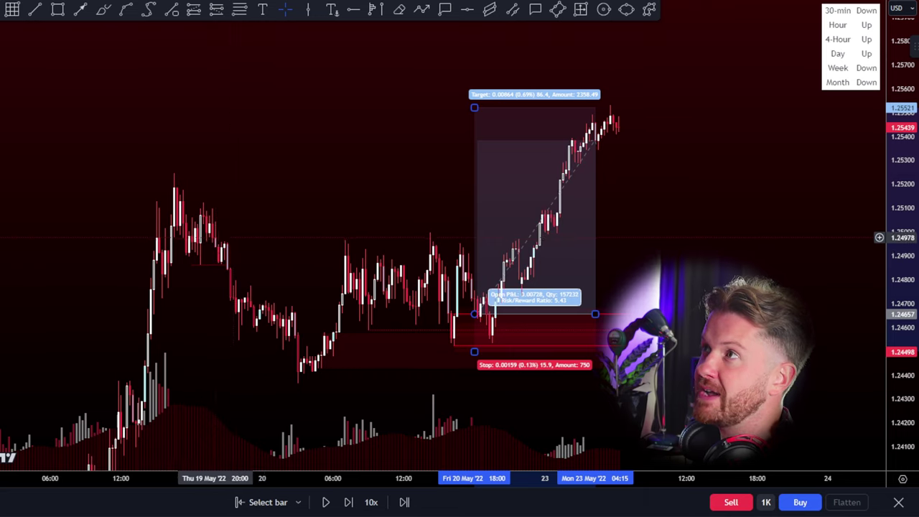
{"action": "left_click", "coordinate": [227, 238]}
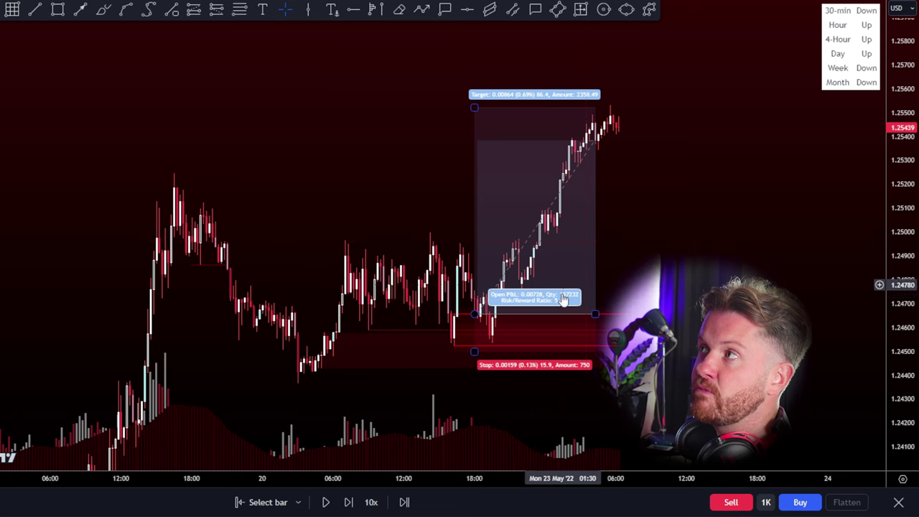
Step: Shorten the horizontal line at 1.24589 so it ends at 15:45 on 20 May
{"action": "left_click_drag", "start_coordinate": [702, 330], "coordinate": [424, 329]}
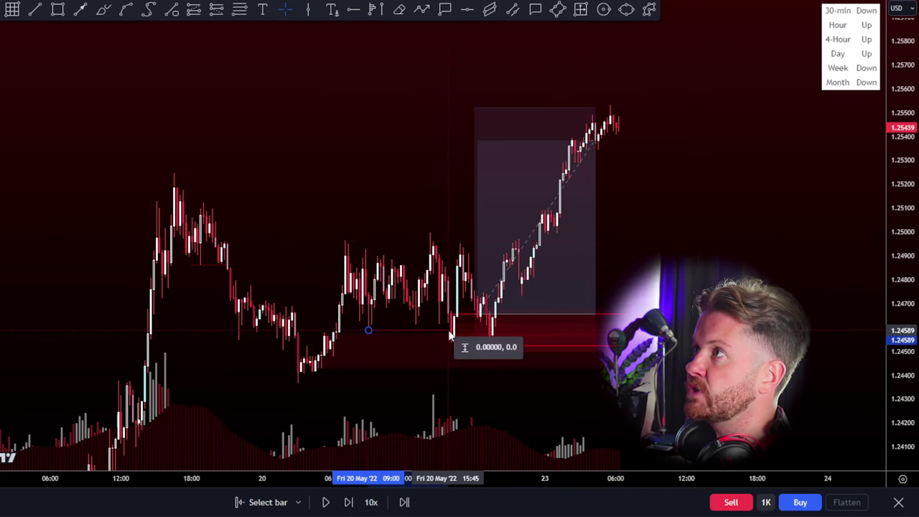
{"action": "left_click", "coordinate": [448, 330]}
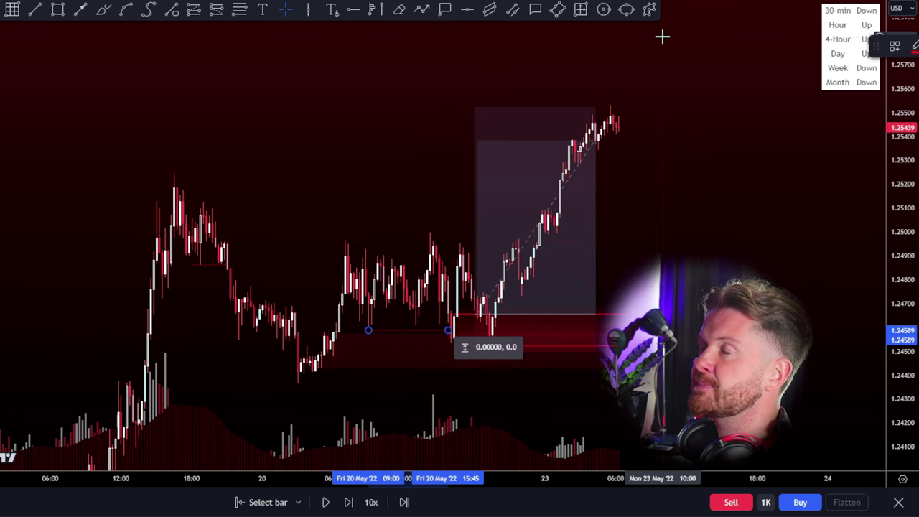
{"action": "scroll", "coordinate": [673, 208], "scroll_direction": "down", "scroll_amount": 1}
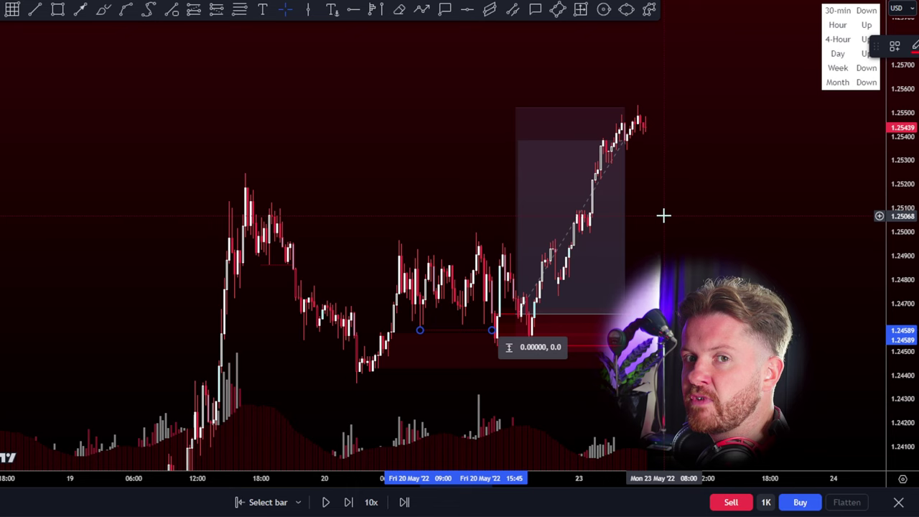
{"action": "left_click", "coordinate": [662, 216]}
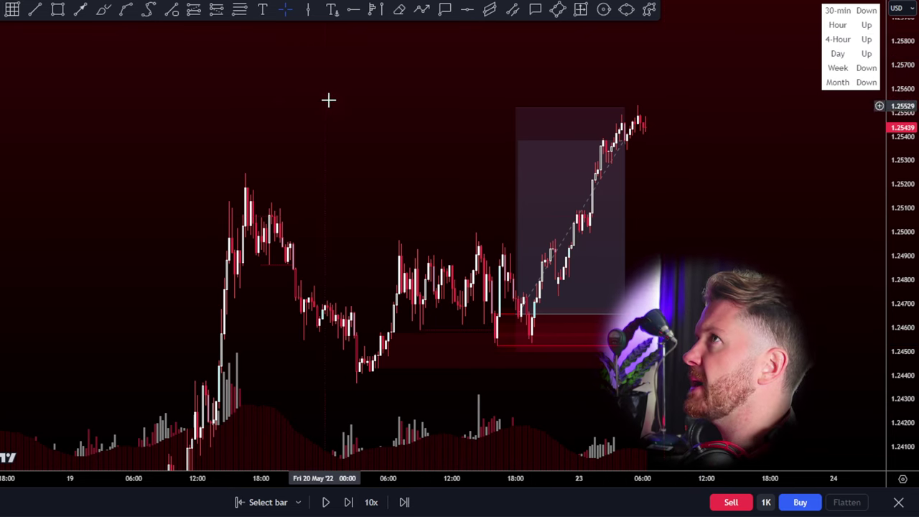
Step: Return the chart to the 1-hour timeframe
{"action": "left_click", "coordinate": [248, 3]}
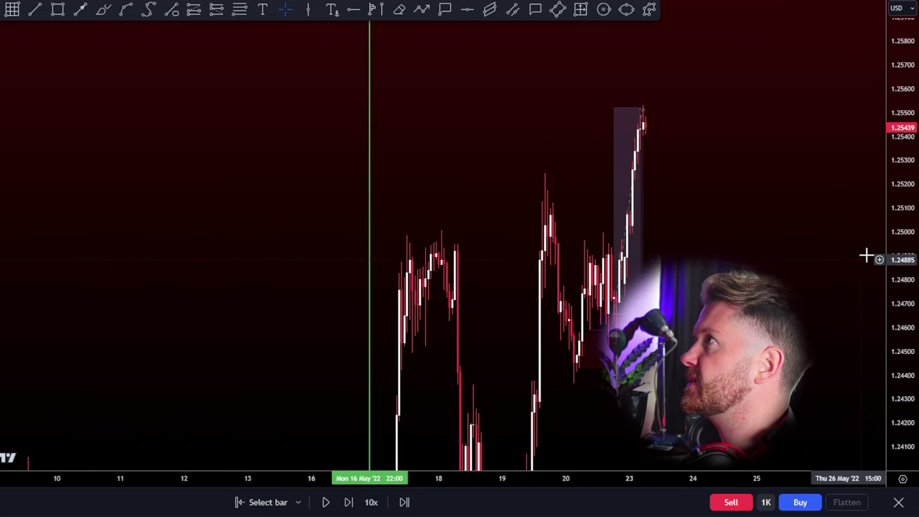
{"action": "scroll", "coordinate": [816, 340], "scroll_direction": "up", "scroll_amount": 4}
{"action": "left_click_drag", "start_coordinate": [431, 323], "coordinate": [656, 371]}
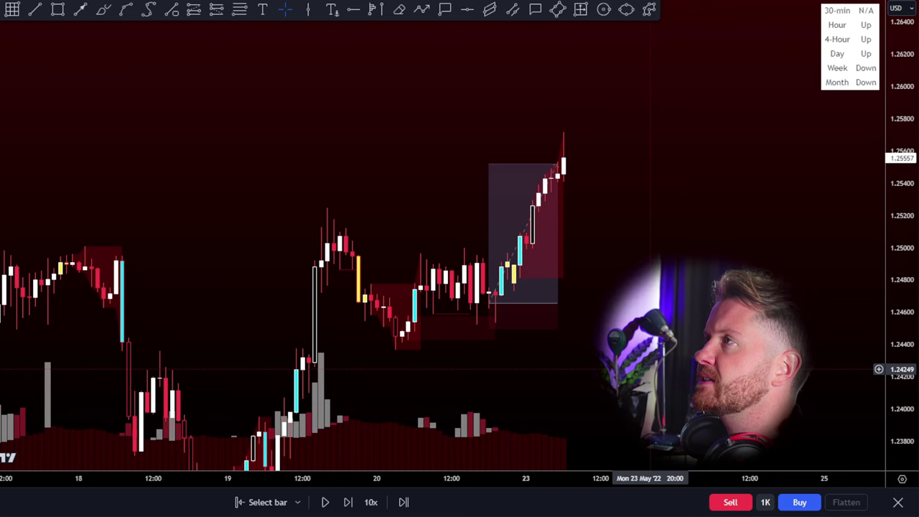
Step: Draw a demand zone rectangle from 1.24740 to about 1.24533 starting at 19:00 on 20 May, and a horizontal line at about 1.24731 from the yellow candle's low
{"action": "left_click", "coordinate": [58, 10]}
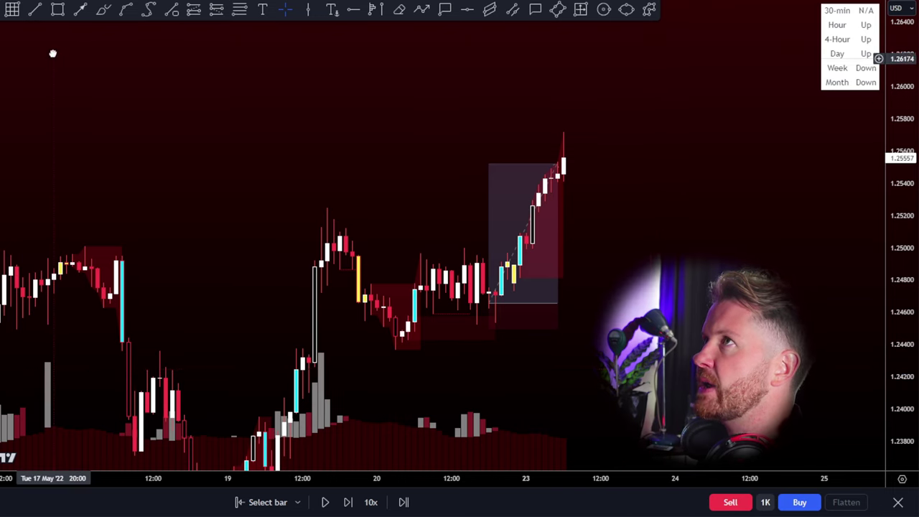
{"action": "left_click", "coordinate": [495, 289]}
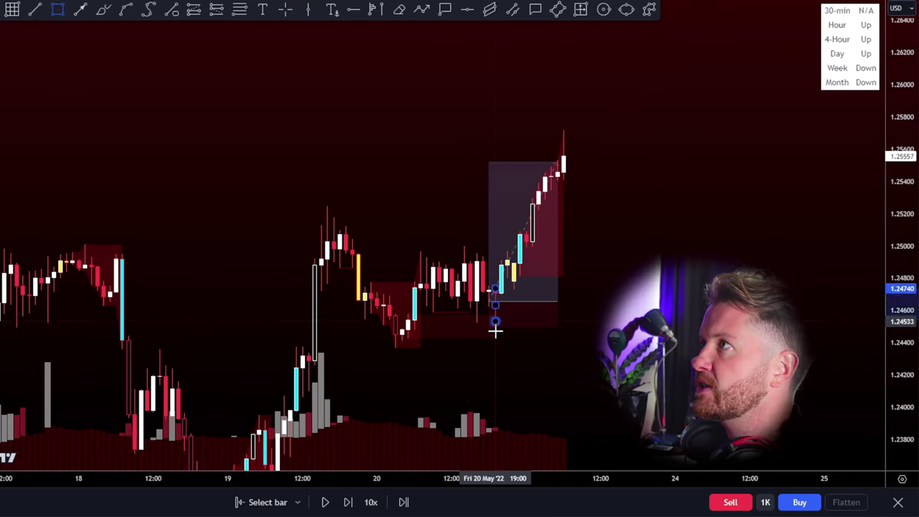
{"action": "left_click", "coordinate": [495, 328]}
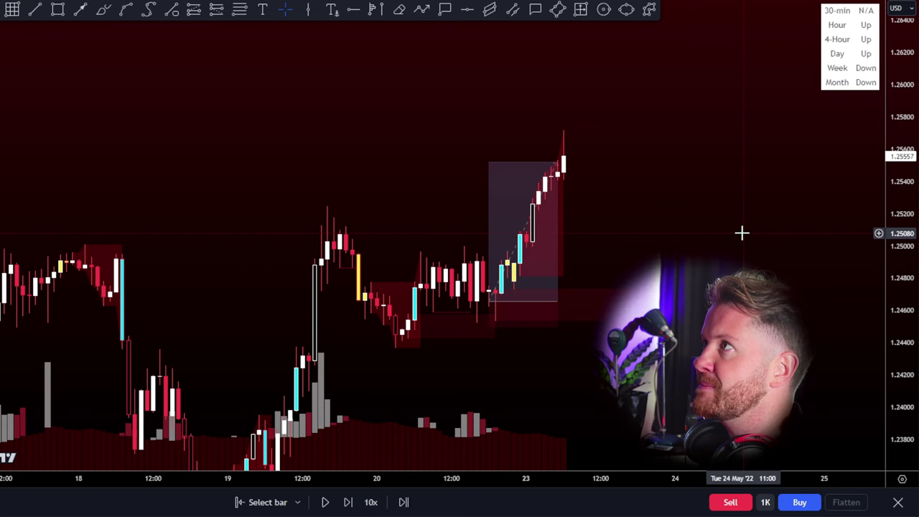
{"action": "left_click", "coordinate": [34, 11]}
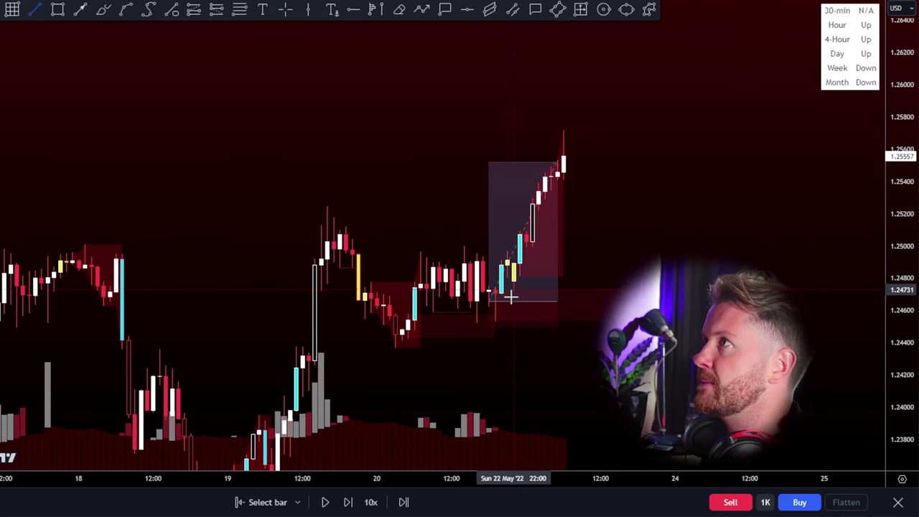
Step: Advance the 1-hour replay bar by bar to about 15:00 on 23 May
{"action": "left_click", "coordinate": [348, 502]}
{"action": "left_click", "coordinate": [347, 502]}
{"action": "left_click", "coordinate": [348, 501]}
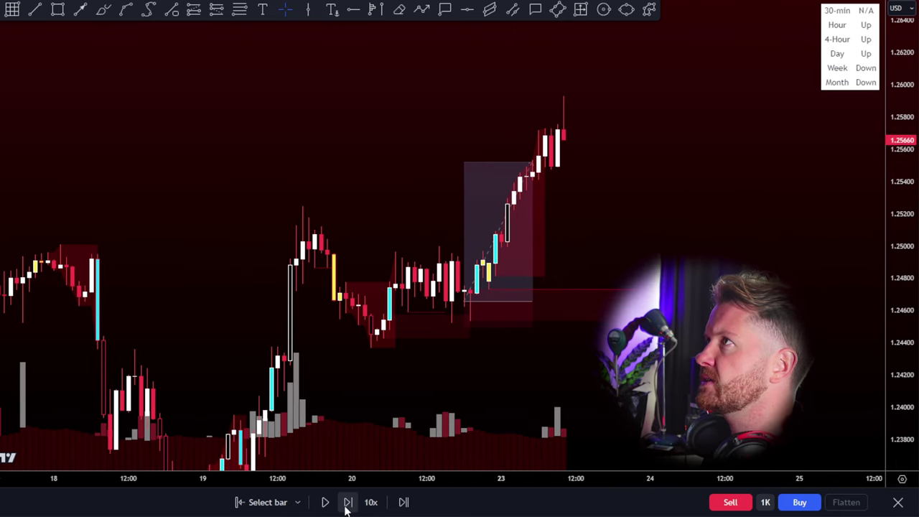
{"action": "left_click", "coordinate": [348, 501]}
{"action": "left_click", "coordinate": [347, 502]}
{"action": "left_click", "coordinate": [348, 501]}
{"action": "left_click", "coordinate": [348, 501]}
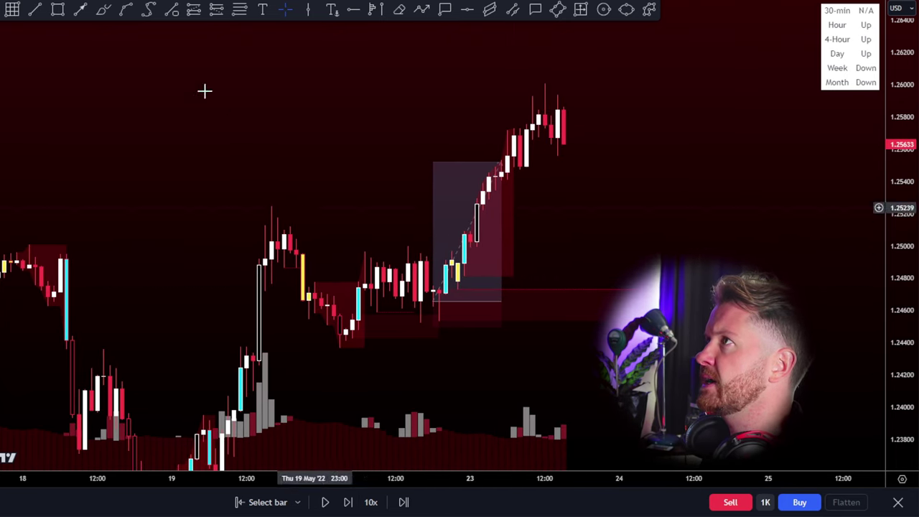
Step: Draw horizontal lines to the right from the two recent 23 May swing lows, at about 1.2547 and 1.2556
{"action": "left_click", "coordinate": [34, 11]}
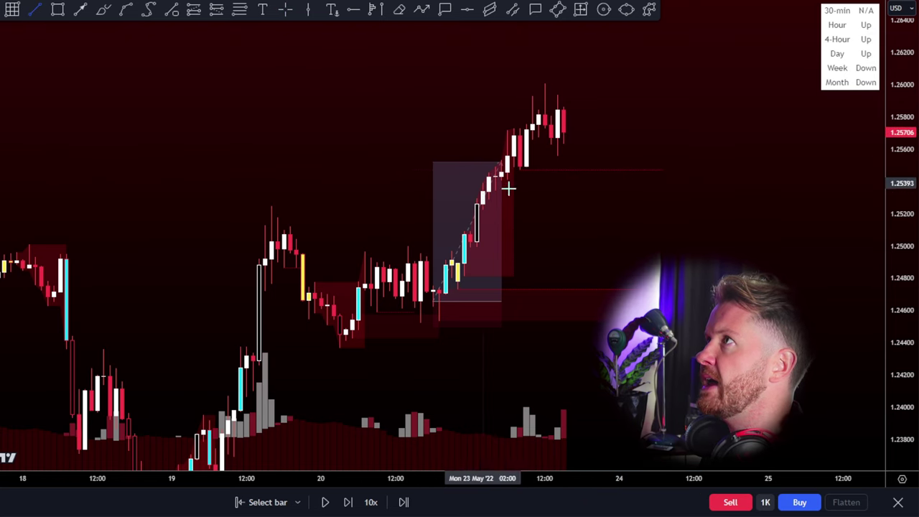
{"action": "left_click", "coordinate": [557, 157]}
{"action": "left_click", "coordinate": [699, 155], "text": "shift"}
{"action": "left_click", "coordinate": [679, 139]}
Step: Advance the 1-hour replay bar by bar to about 09:00 on 24 May
{"action": "left_click", "coordinate": [349, 502]}
{"action": "left_click", "coordinate": [349, 502]}
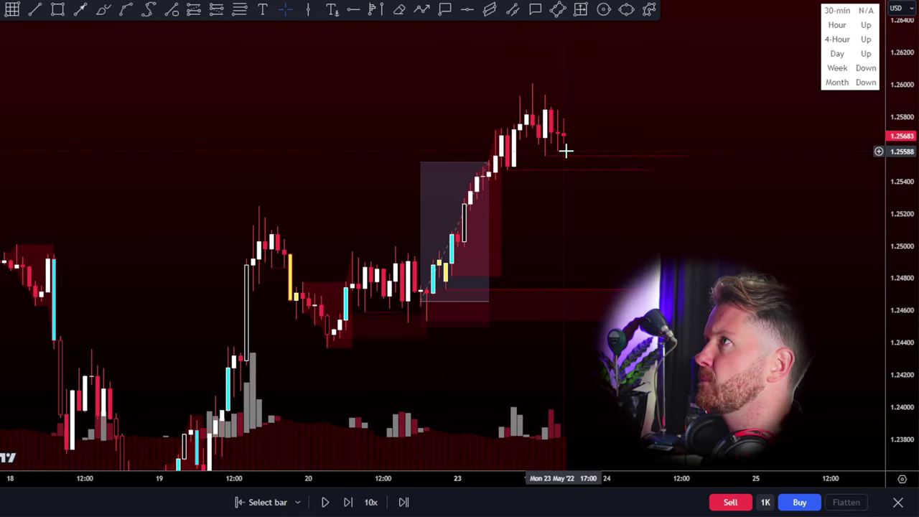
{"action": "left_click", "coordinate": [347, 502]}
{"action": "left_click", "coordinate": [348, 502]}
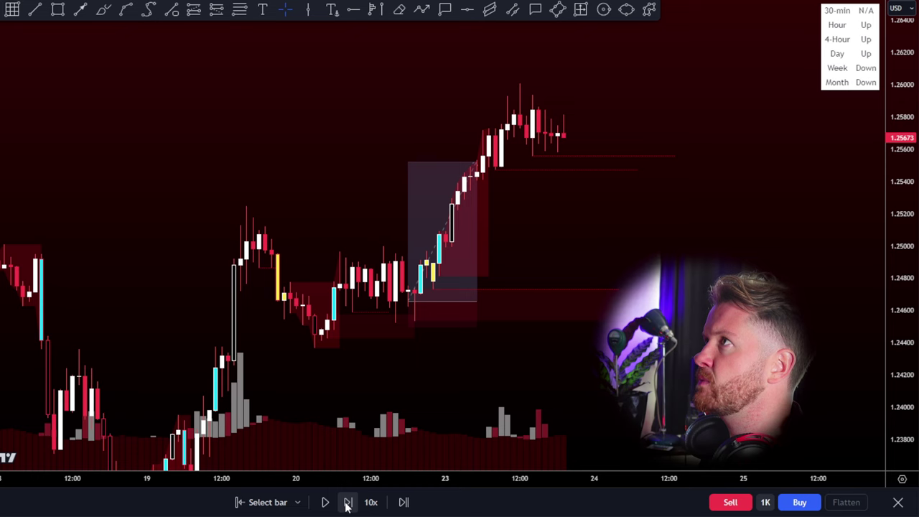
{"action": "left_click", "coordinate": [347, 503]}
{"action": "left_click", "coordinate": [347, 503]}
{"action": "left_click", "coordinate": [347, 503]}
{"action": "left_click", "coordinate": [347, 502]}
{"action": "left_click", "coordinate": [348, 502]}
{"action": "left_click", "coordinate": [347, 502]}
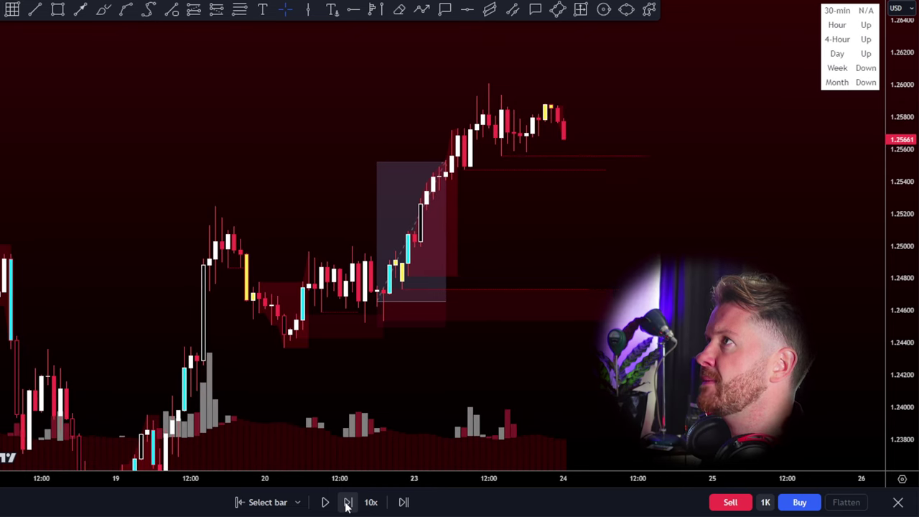
{"action": "left_click", "coordinate": [347, 502]}
{"action": "left_click", "coordinate": [348, 502]}
{"action": "left_click", "coordinate": [348, 503]}
{"action": "left_click", "coordinate": [347, 502]}
{"action": "left_click", "coordinate": [347, 503]}
{"action": "left_click", "coordinate": [348, 503]}
{"action": "left_click", "coordinate": [347, 503]}
{"action": "left_click", "coordinate": [347, 503]}
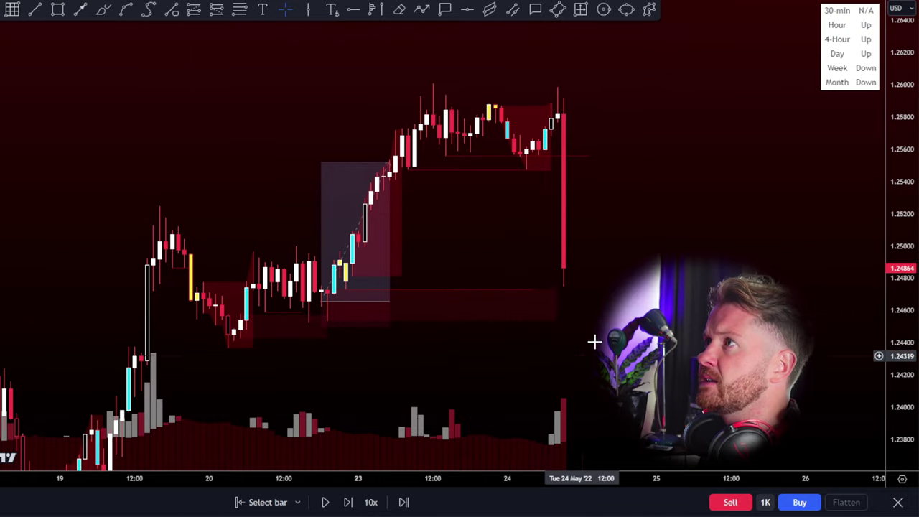
Step: Examine the wider price history back to late February and return to the recent 1-hour candles around 24 May
{"action": "left_click_drag", "start_coordinate": [896, 122], "coordinate": [896, 423]}
{"action": "scroll", "coordinate": [655, 308], "scroll_direction": "down", "scroll_amount": 8}
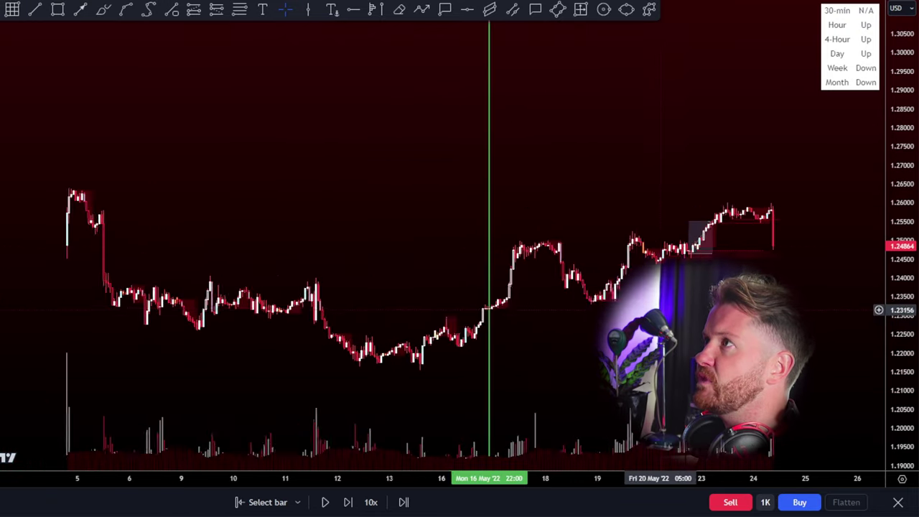
{"action": "scroll", "coordinate": [627, 185], "scroll_direction": "down", "scroll_amount": 5}
{"action": "scroll", "coordinate": [586, 137], "scroll_direction": "up", "scroll_amount": 2}
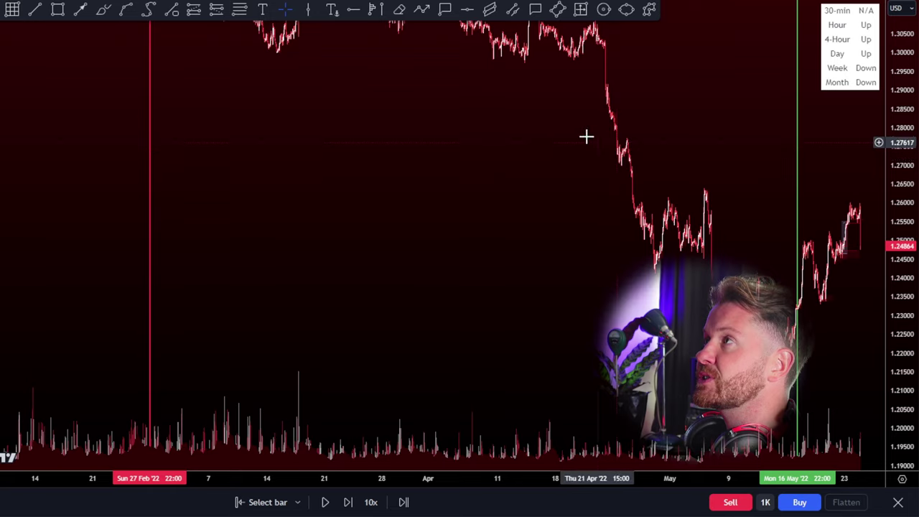
{"action": "scroll", "coordinate": [677, 306], "scroll_direction": "up", "scroll_amount": 6}
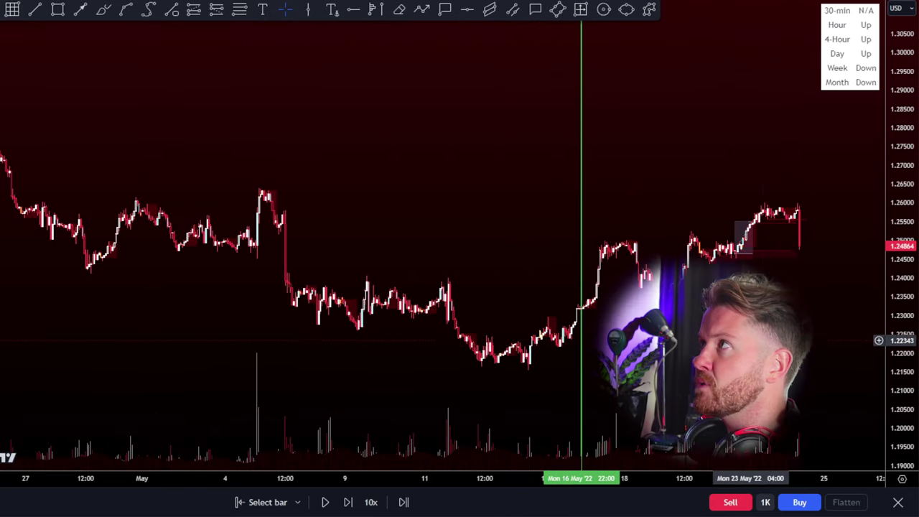
{"action": "scroll", "coordinate": [779, 353], "scroll_direction": "up", "scroll_amount": 2}
{"action": "left_click_drag", "start_coordinate": [913, 414], "coordinate": [743, 10]}
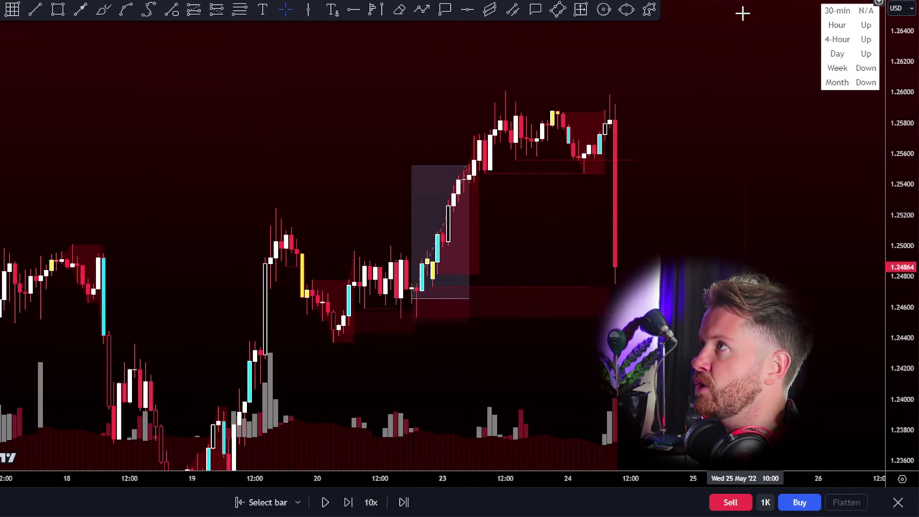
{"action": "scroll", "coordinate": [722, 199], "scroll_direction": "up", "scroll_amount": 1}
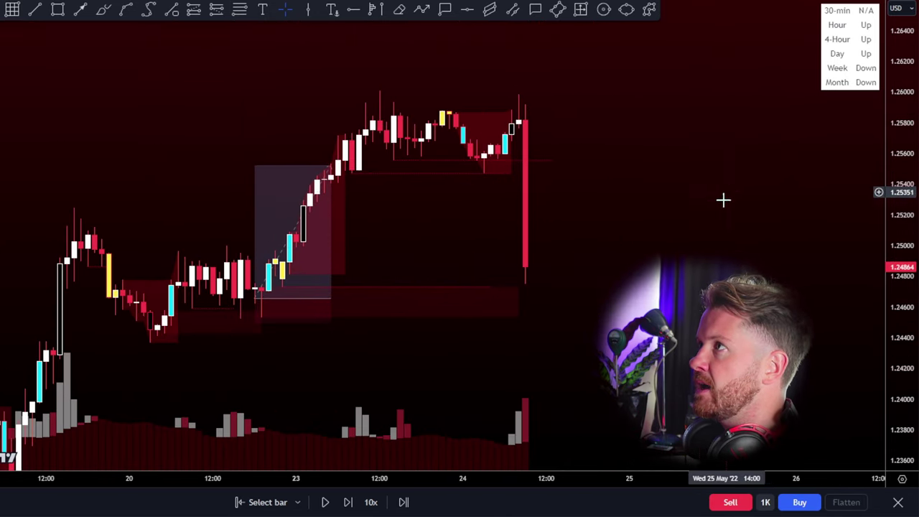
Step: Advance the 1-hour replay bar by bar to about 13:00 on 24 May
{"action": "left_click", "coordinate": [349, 502]}
{"action": "left_click", "coordinate": [348, 503]}
{"action": "left_click", "coordinate": [348, 503]}
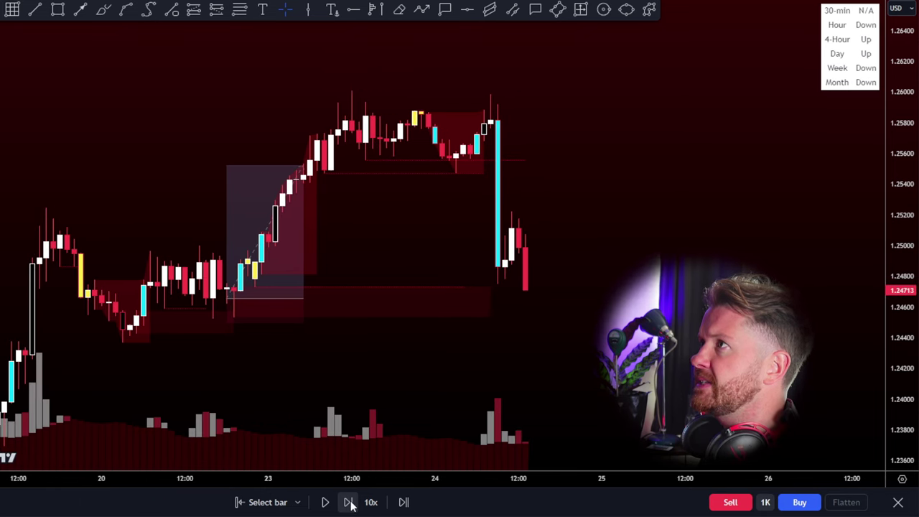
Step: Extend the horizontal line at the zone's upper edge to about 17:00 and the 1.24740–1.24533 demand zone to 18:00 on 24 May
{"action": "left_click_drag", "start_coordinate": [464, 287], "coordinate": [553, 301]}
{"action": "left_click", "coordinate": [478, 203]}
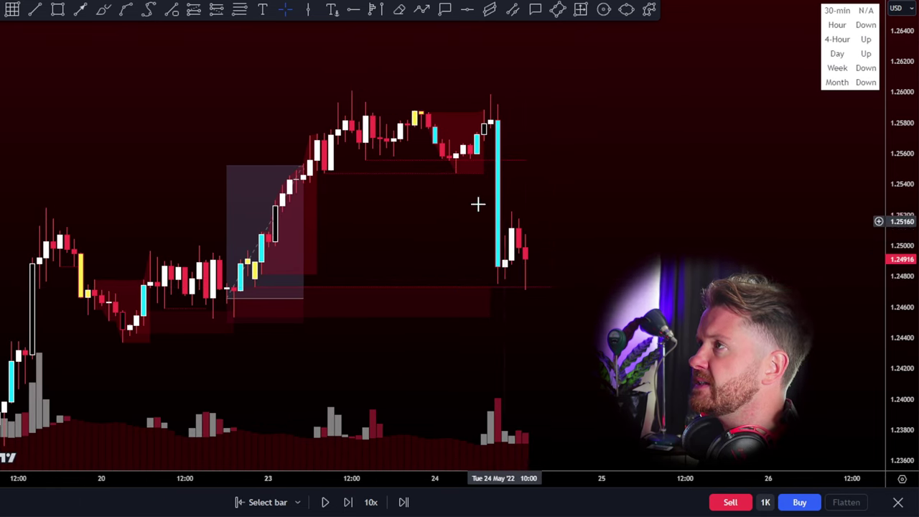
{"action": "left_click_drag", "start_coordinate": [492, 302], "coordinate": [565, 291]}
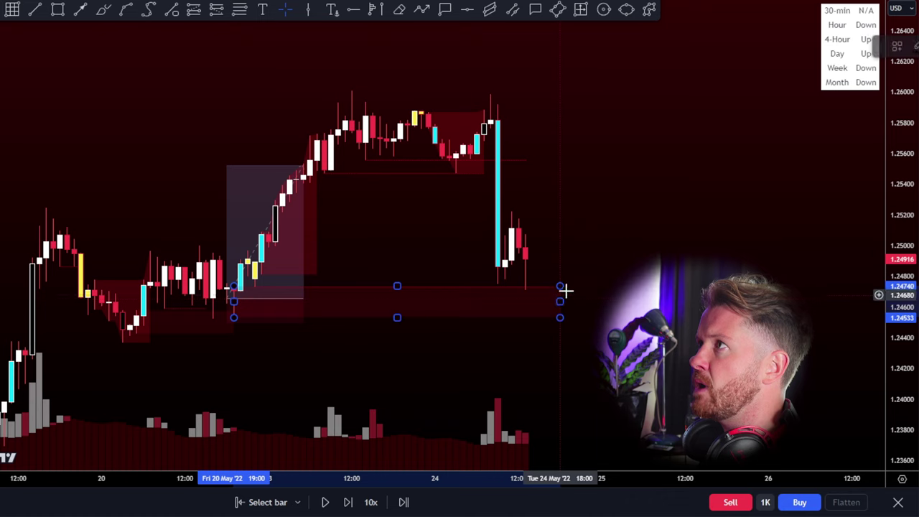
{"action": "left_click", "coordinate": [588, 280]}
Step: Switch the chart to 15 minutes and draw a refined demand zone from about 1.2482 to 1.2471 starting at 13:30 on 24 May
{"action": "left_click", "coordinate": [194, 2]}
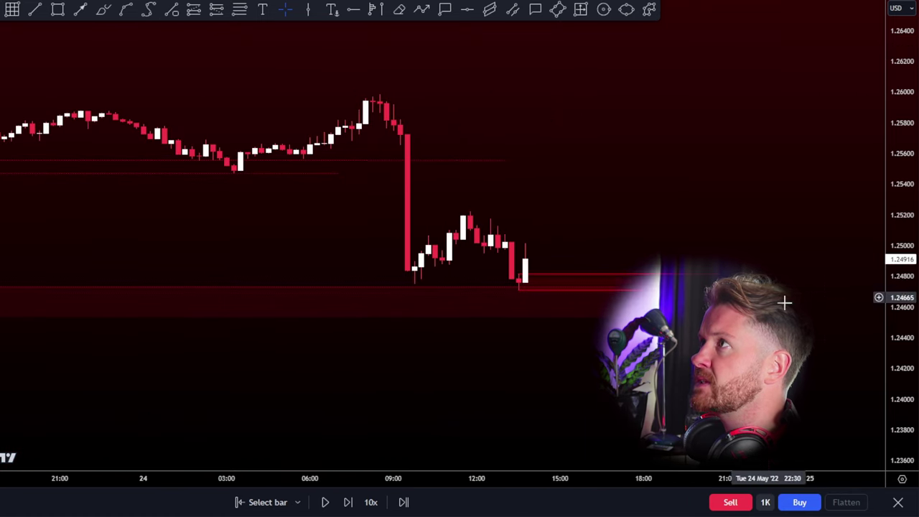
{"action": "left_click_drag", "start_coordinate": [900, 440], "coordinate": [901, 237]}
{"action": "scroll", "coordinate": [593, 248], "scroll_direction": "up", "scroll_amount": 4}
{"action": "left_click_drag", "start_coordinate": [538, 233], "coordinate": [622, 140]}
Step: Advance the 15-minute replay to about 14:15 on 24 May and place a long position with entry at 1.24819 and stop at 1.24694
{"action": "left_click", "coordinate": [348, 502]}
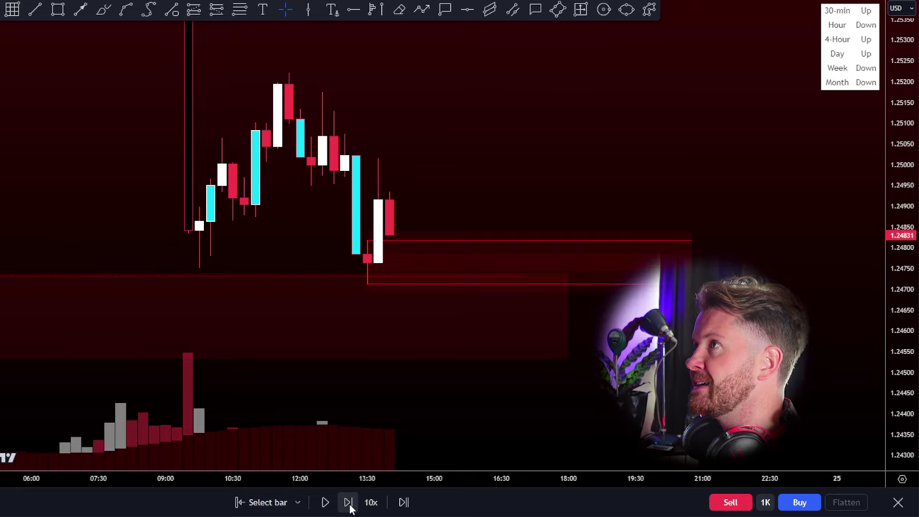
{"action": "left_click", "coordinate": [348, 503]}
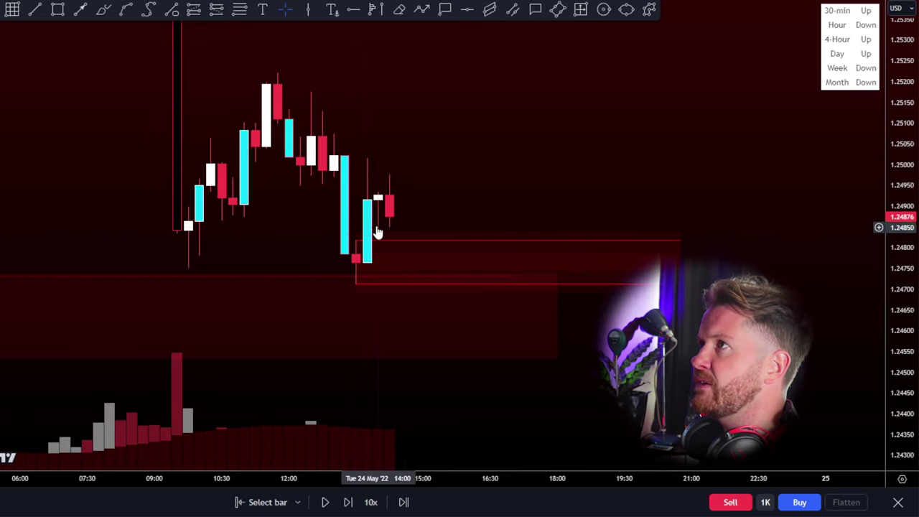
{"action": "left_click", "coordinate": [363, 262]}
{"action": "left_click", "coordinate": [87, 28]}
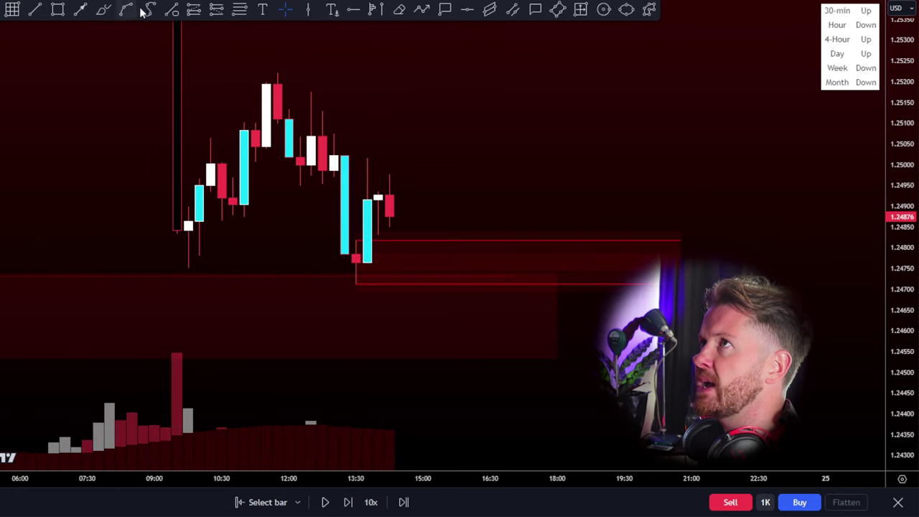
{"action": "left_click", "coordinate": [413, 240]}
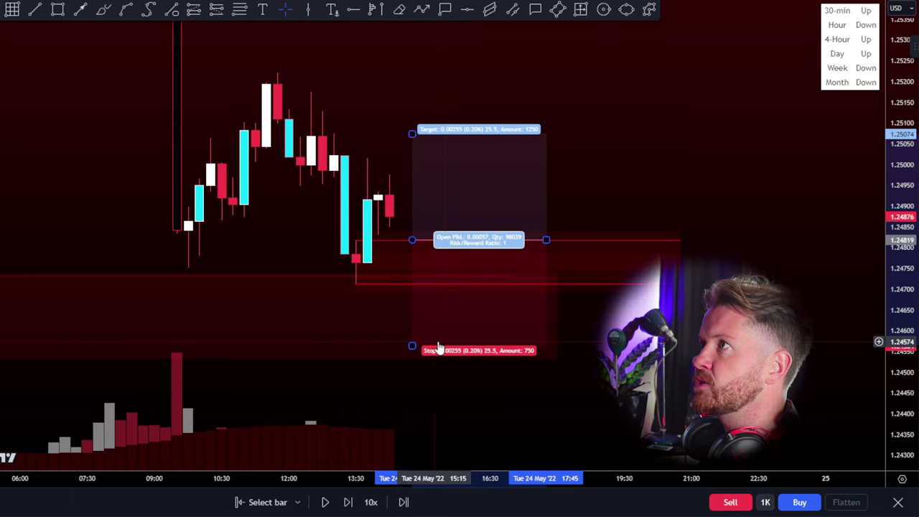
{"action": "left_click_drag", "start_coordinate": [412, 346], "coordinate": [413, 294]}
Step: Raise the long position's target to 1.25449 and extend the position to about 02:30 on 25 May
{"action": "scroll", "coordinate": [862, 328], "scroll_direction": "down", "scroll_amount": 5}
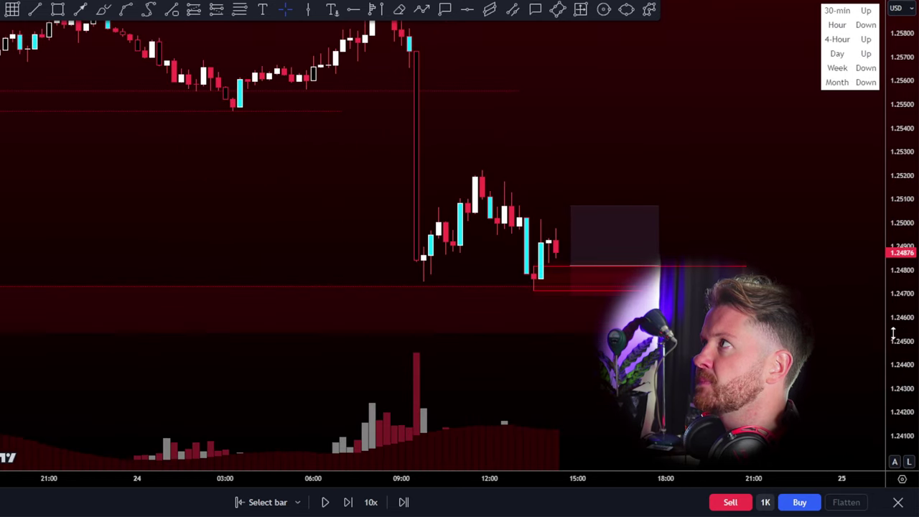
{"action": "left_click_drag", "start_coordinate": [507, 277], "coordinate": [505, 188]}
{"action": "left_click_drag", "start_coordinate": [594, 337], "coordinate": [851, 337]}
{"action": "left_click_drag", "start_coordinate": [670, 164], "coordinate": [656, 149]}
Step: Play the 15-minute replay to about 17:15 on 25 May and extend the long position to about 16:30
{"action": "left_click", "coordinate": [325, 502]}
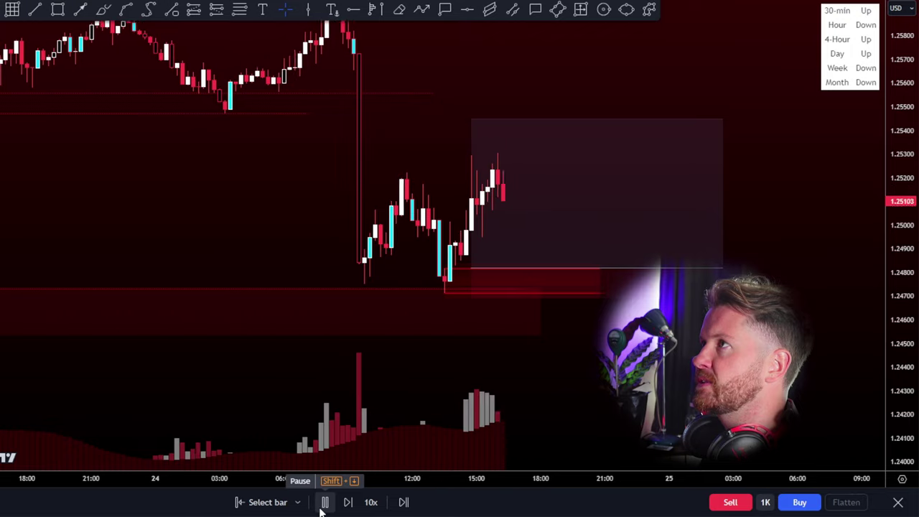
{"action": "left_click", "coordinate": [325, 502]}
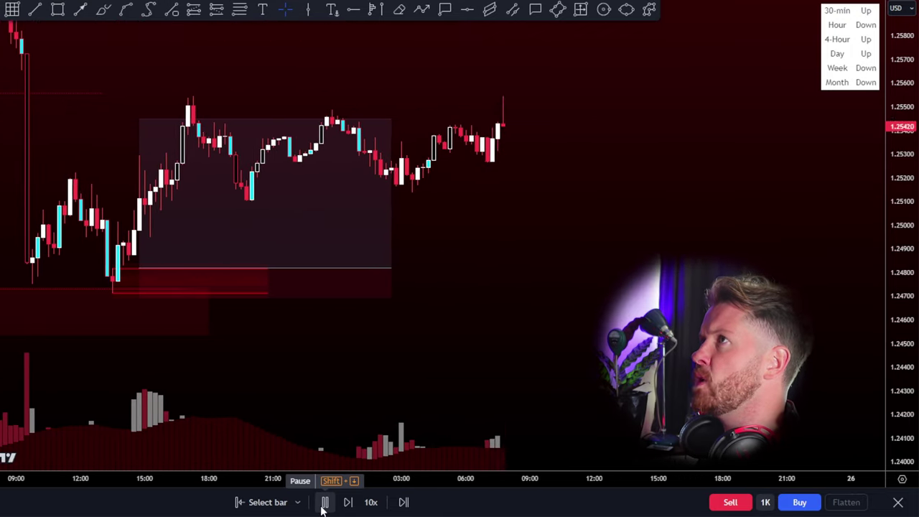
{"action": "left_click", "coordinate": [324, 502]}
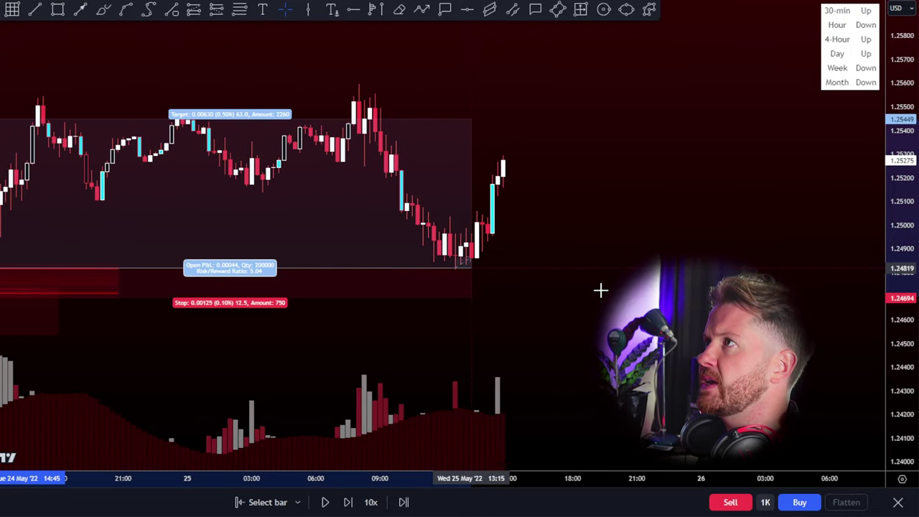
{"action": "left_click", "coordinate": [325, 501]}
{"action": "left_click", "coordinate": [325, 503]}
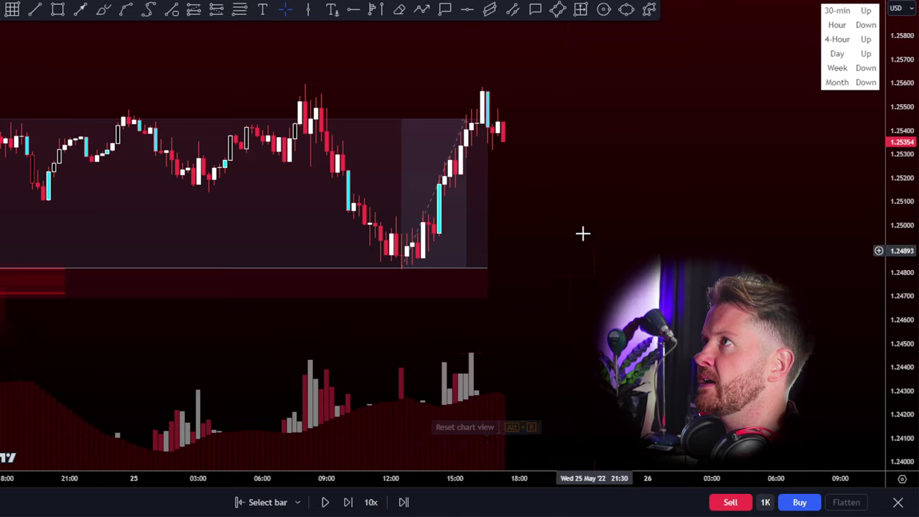
Step: Return the chart to the 1-hour timeframe and advance the replay to about 20:00 on 25 May
{"action": "scroll", "coordinate": [582, 232], "scroll_direction": "down", "scroll_amount": 3}
{"action": "left_click", "coordinate": [454, 269]}
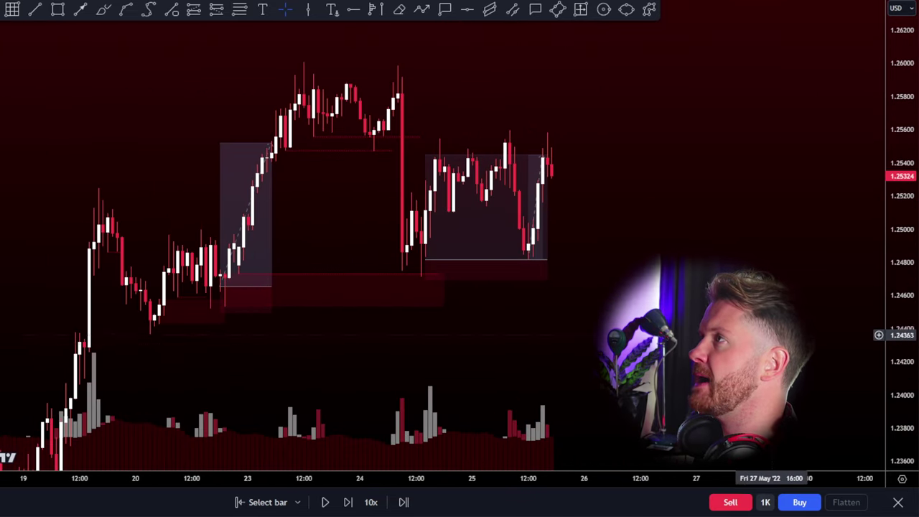
{"action": "left_click", "coordinate": [347, 506]}
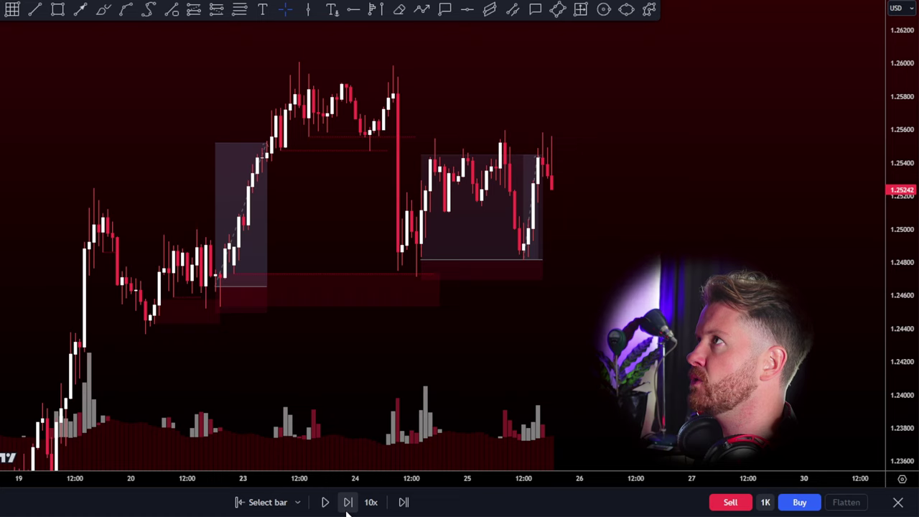
{"action": "left_click", "coordinate": [348, 506]}
{"action": "left_click", "coordinate": [347, 505]}
{"action": "scroll", "coordinate": [603, 216], "scroll_direction": "up", "scroll_amount": 3}
{"action": "left_click_drag", "start_coordinate": [474, 67], "coordinate": [519, 73]}
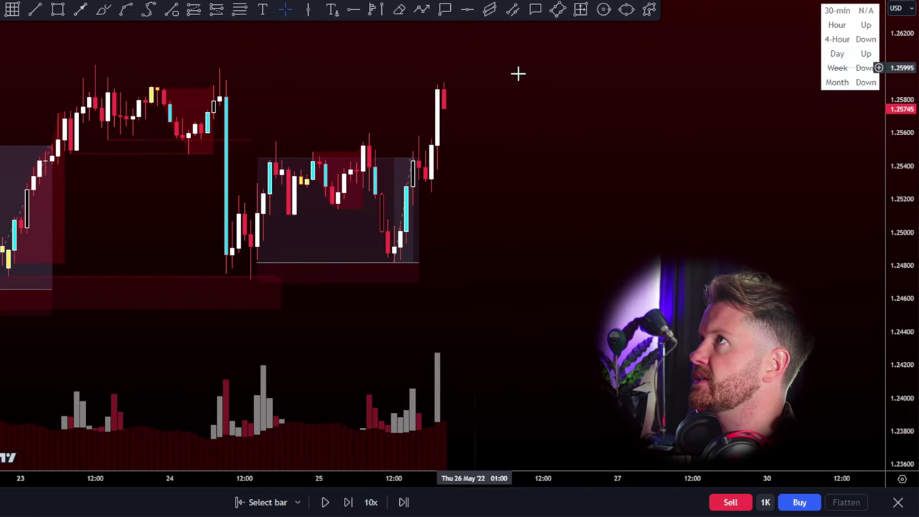
Step: Draw a demand zone from about 1.2506 to 1.2483 starting at 13:00 on 25 May, and a horizontal line at about 1.2524 from 18:00
{"action": "left_click", "coordinate": [58, 9]}
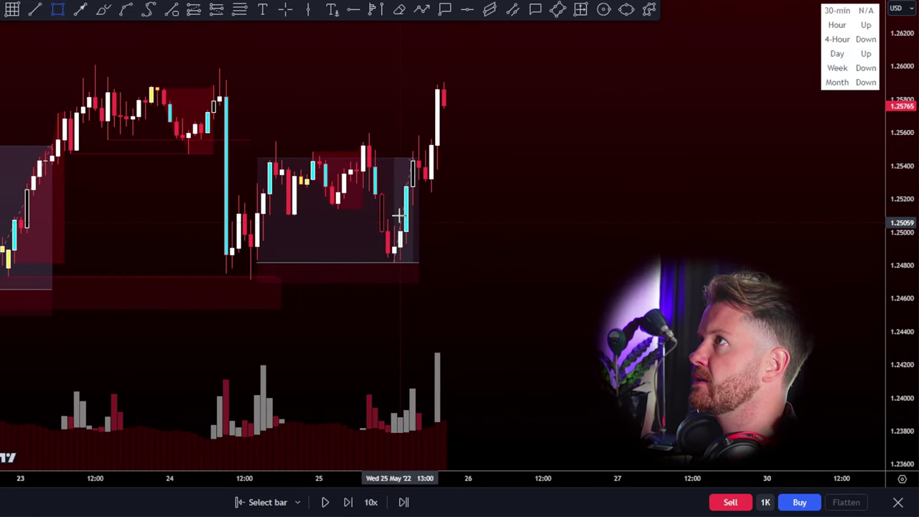
{"action": "left_click", "coordinate": [400, 222]}
{"action": "left_click", "coordinate": [823, 267]}
{"action": "left_click_drag", "start_coordinate": [400, 265], "coordinate": [400, 260]}
{"action": "left_click", "coordinate": [499, 298]}
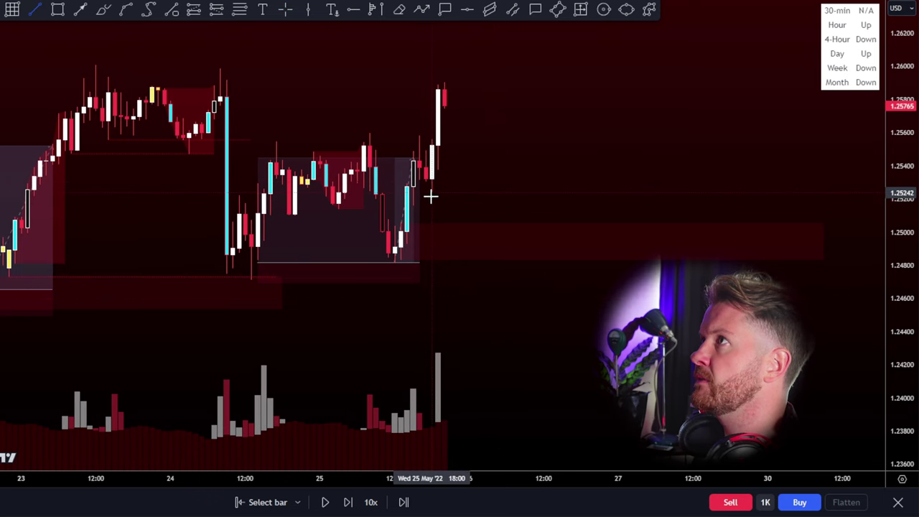
{"action": "left_click_drag", "start_coordinate": [431, 194], "coordinate": [693, 193]}
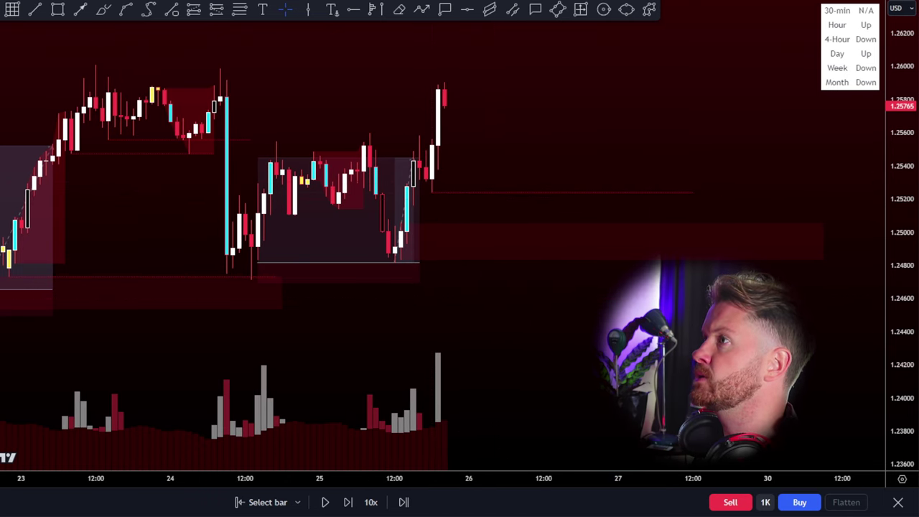
Step: Advance the 1-hour replay to about 11:00 on 26 May, drawing a horizontal line at 1.25633 from 22:00 on 25 May
{"action": "left_click", "coordinate": [350, 503]}
{"action": "left_click", "coordinate": [350, 503]}
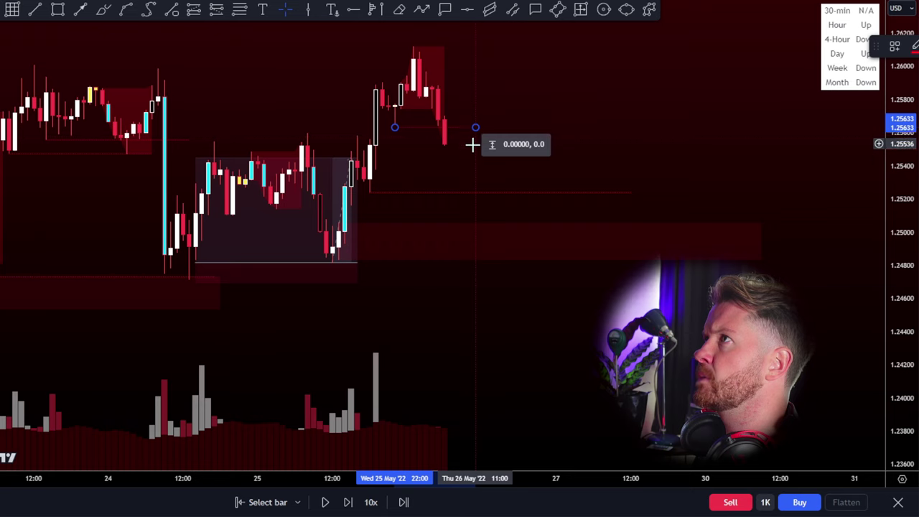
{"action": "left_click", "coordinate": [347, 502]}
{"action": "left_click", "coordinate": [347, 501]}
{"action": "scroll", "coordinate": [557, 154], "scroll_direction": "up", "scroll_amount": 1}
Step: Draw a demand zone from 1.25905 to about 1.2555 starting at 10:00 on 26 May, and a horizontal line along its lower edge from 09:00
{"action": "key", "text": "alt+shift+r"}
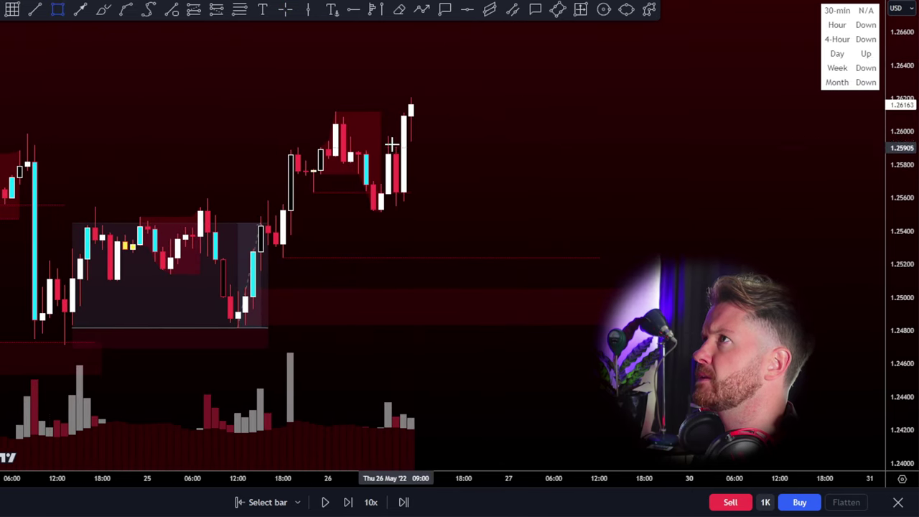
{"action": "left_click_drag", "start_coordinate": [406, 149], "coordinate": [670, 203]}
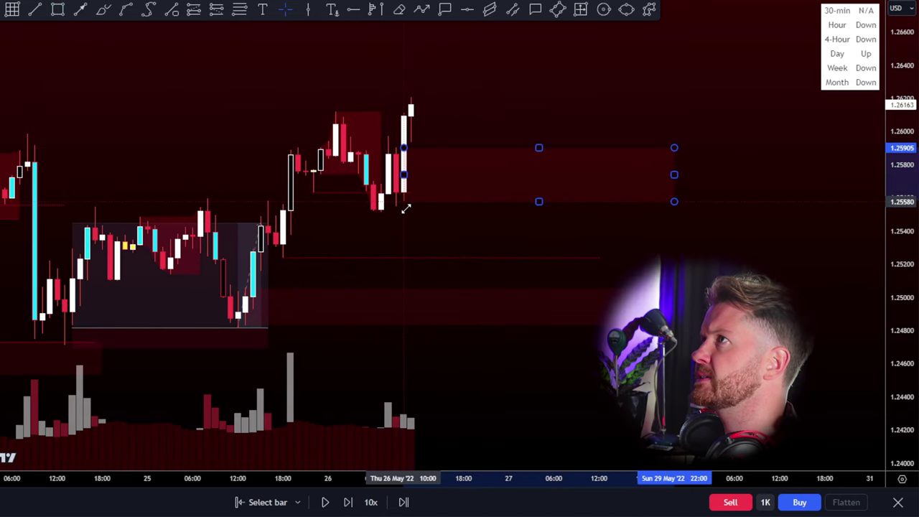
{"action": "left_click", "coordinate": [35, 9]}
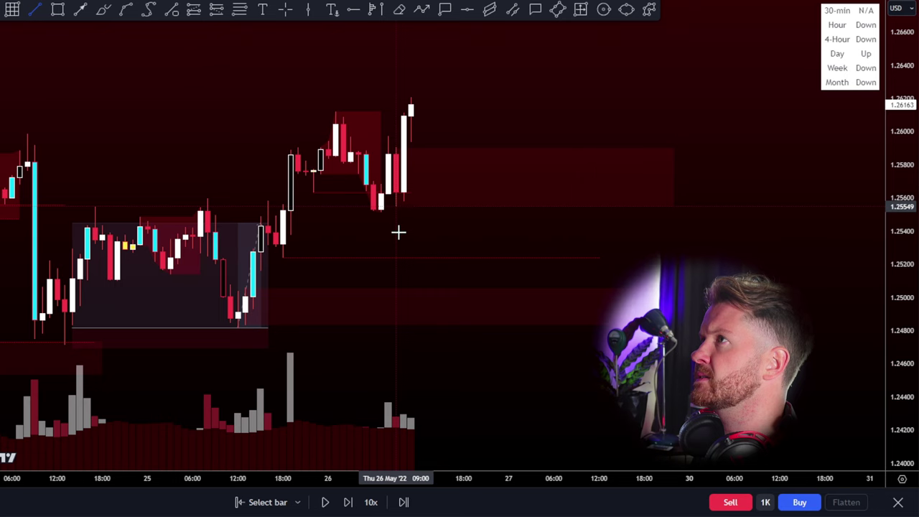
{"action": "mouse_move", "coordinate": [410, 193]}
{"action": "left_mouse_down"}
{"action": "mouse_move", "coordinate": [361, 200]}
{"action": "mouse_move", "coordinate": [407, 198]}
{"action": "left_mouse_up"}
{"action": "left_click", "coordinate": [394, 205]}
{"action": "left_click", "coordinate": [605, 204]}
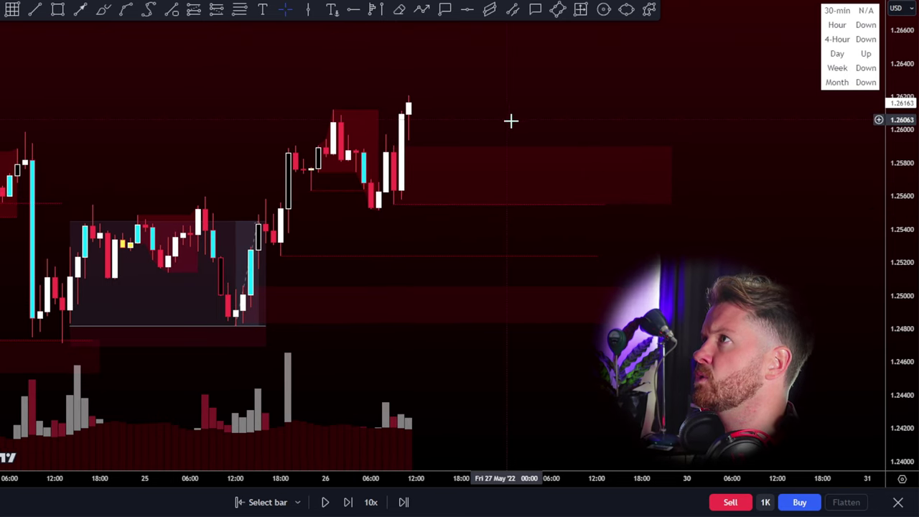
Step: Advance the 1-hour replay to about 14:00 on 26 May and switch the chart to the 15-minute timeframe
{"action": "left_click", "coordinate": [348, 503]}
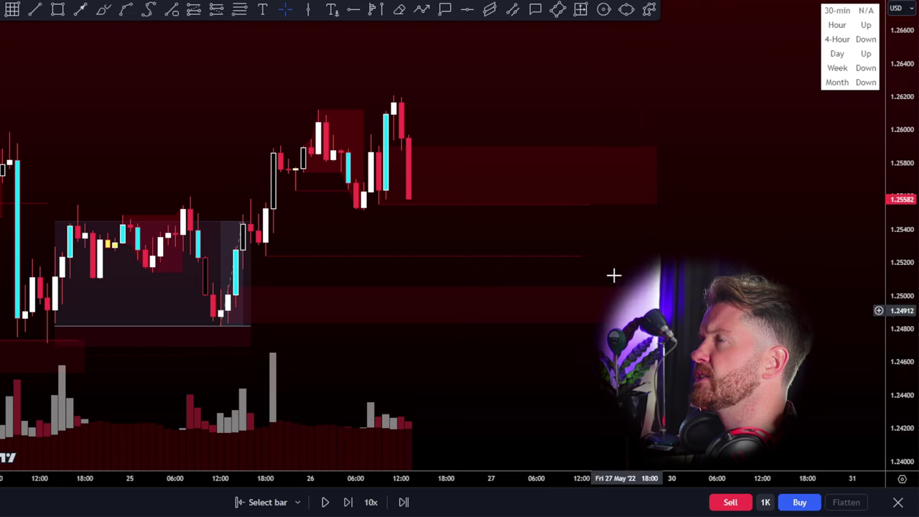
{"action": "scroll", "coordinate": [338, 250], "scroll_direction": "up", "scroll_amount": 1}
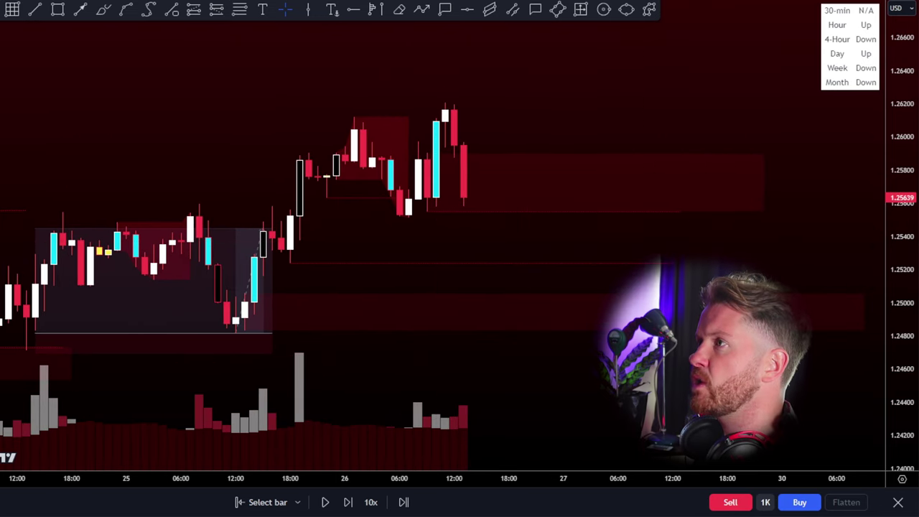
{"action": "left_click", "coordinate": [348, 502]}
{"action": "type", "text": "15"}
{"action": "key", "text": "Return"}
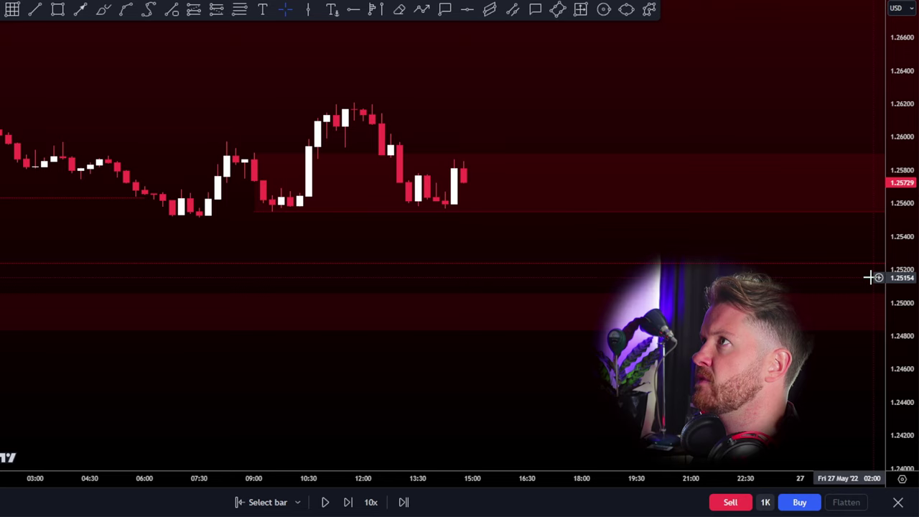
Step: Advance the 15-minute replay bar by bar to about 16:00 on 26 May
{"action": "left_click", "coordinate": [348, 502]}
{"action": "left_click", "coordinate": [348, 502]}
{"action": "left_click", "coordinate": [348, 502]}
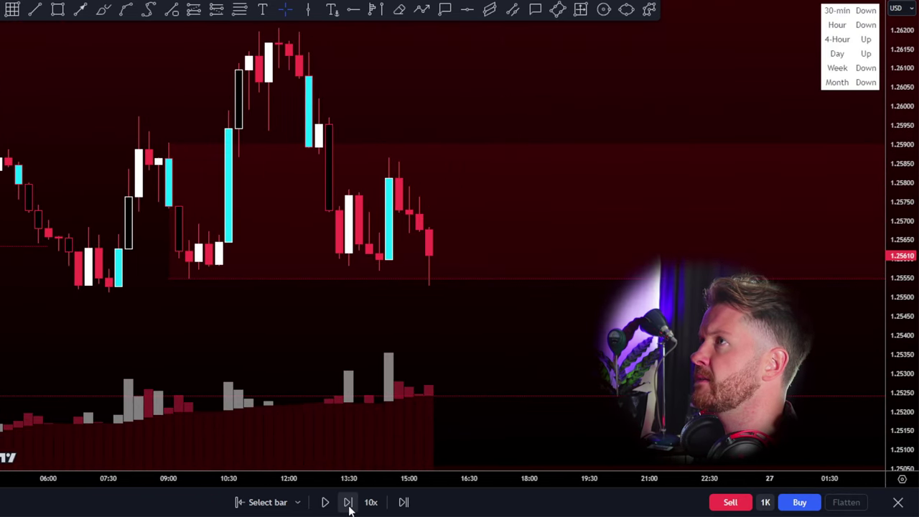
{"action": "left_click", "coordinate": [348, 502]}
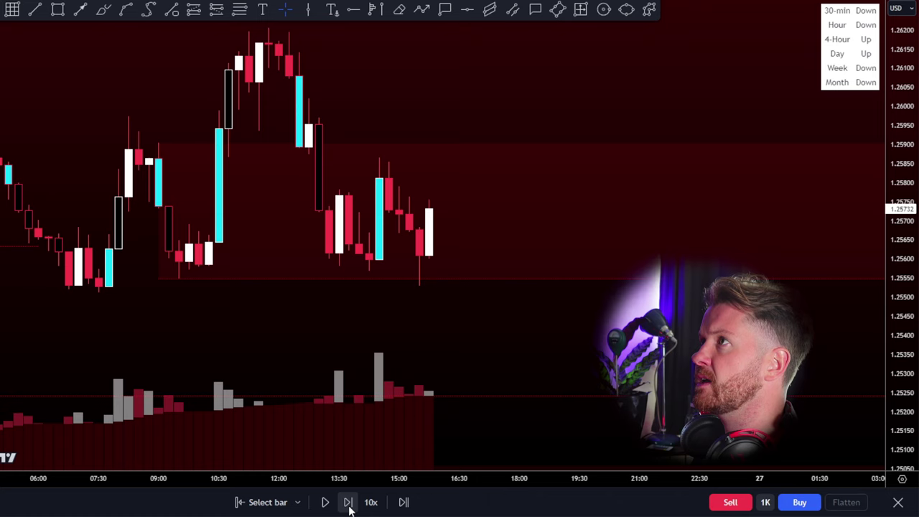
{"action": "left_click", "coordinate": [348, 502]}
Step: Draw a demand zone from 1.25684 to 1.25530 starting at 15:30 and ending at 23:30 on 26 May
{"action": "scroll", "coordinate": [507, 257], "scroll_direction": "up", "scroll_amount": 2}
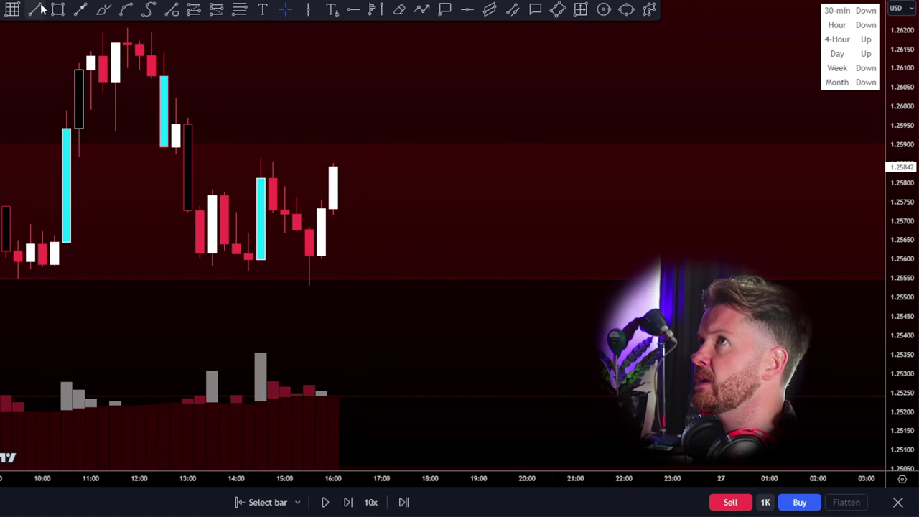
{"action": "left_click_drag", "start_coordinate": [310, 228], "coordinate": [697, 280]}
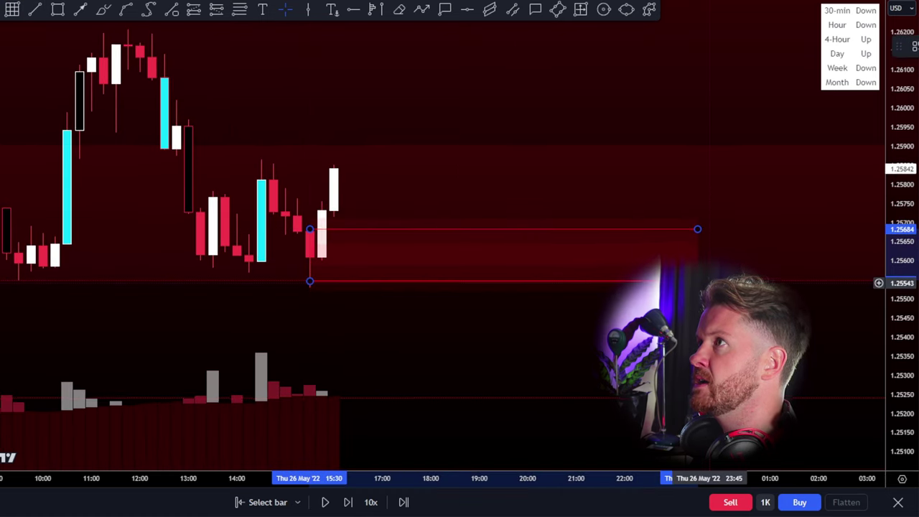
{"action": "left_click_drag", "start_coordinate": [311, 283], "coordinate": [310, 290]}
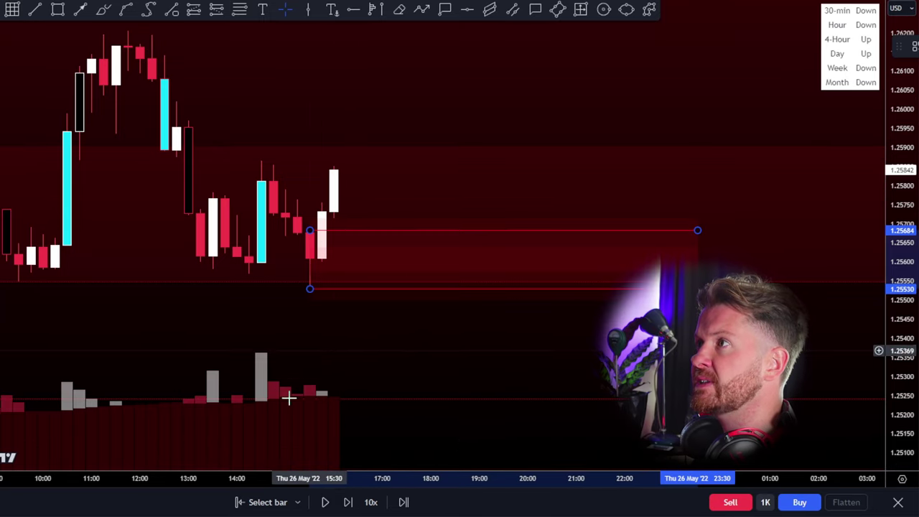
Step: Place a long position at 17:15 on 26 May with entry 1.25685, stop 1.25505 and target at about 1.2658
{"action": "scroll", "coordinate": [905, 229], "scroll_direction": "down", "scroll_amount": 5}
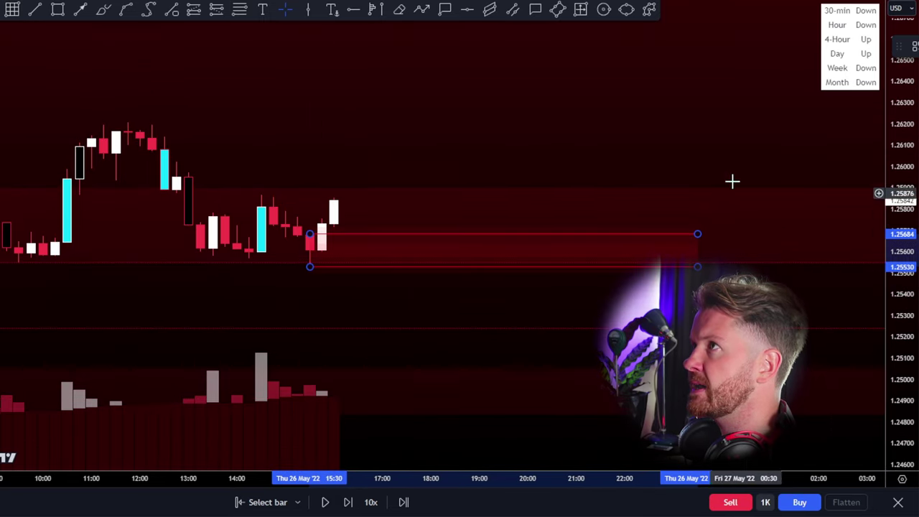
{"action": "scroll", "coordinate": [524, 423], "scroll_direction": "down", "scroll_amount": 4}
{"action": "left_click_drag", "start_coordinate": [524, 427], "coordinate": [461, 414]}
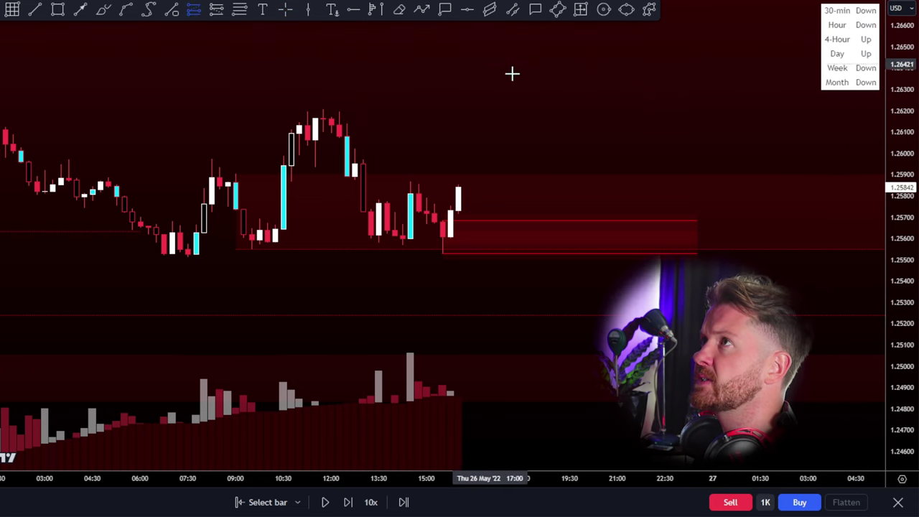
{"action": "left_click", "coordinate": [497, 220]}
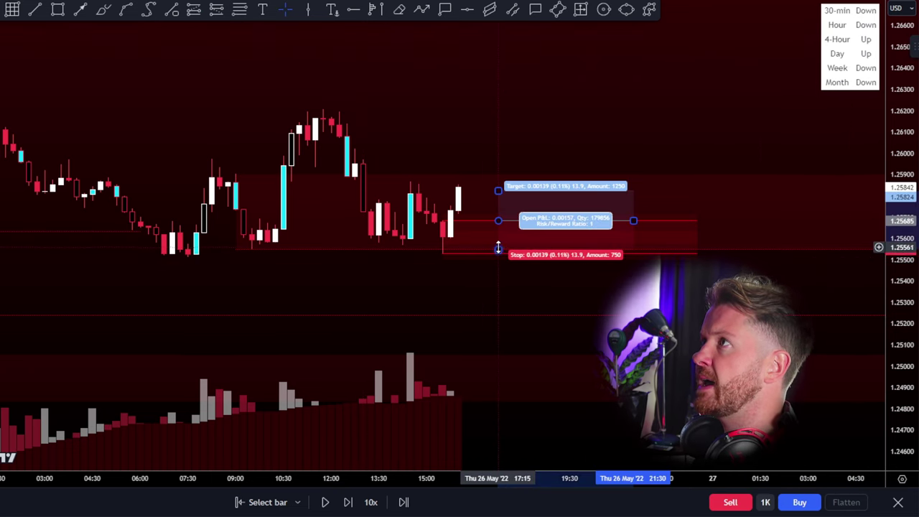
{"action": "left_click_drag", "start_coordinate": [497, 249], "coordinate": [542, 257]}
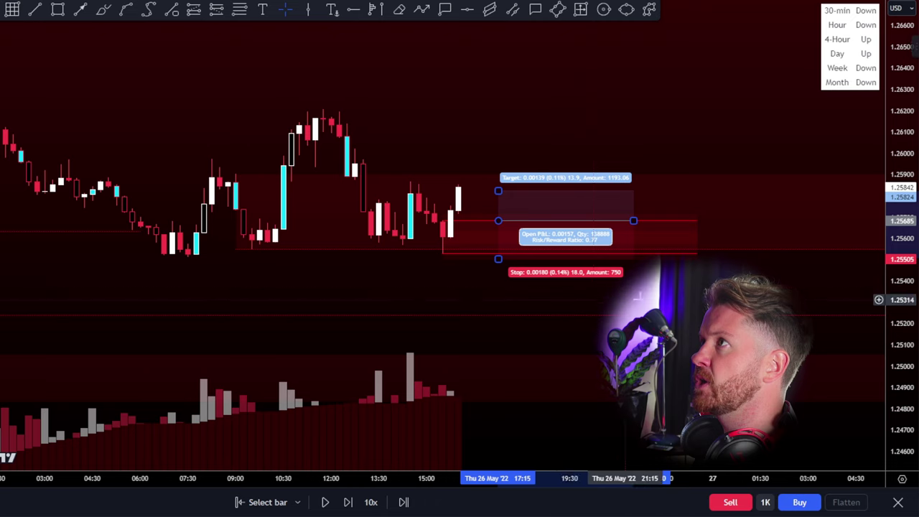
{"action": "left_click_drag", "start_coordinate": [759, 305], "coordinate": [685, 365]}
{"action": "left_click", "coordinate": [424, 253]}
{"action": "left_click_drag", "start_coordinate": [424, 252], "coordinate": [430, 94]}
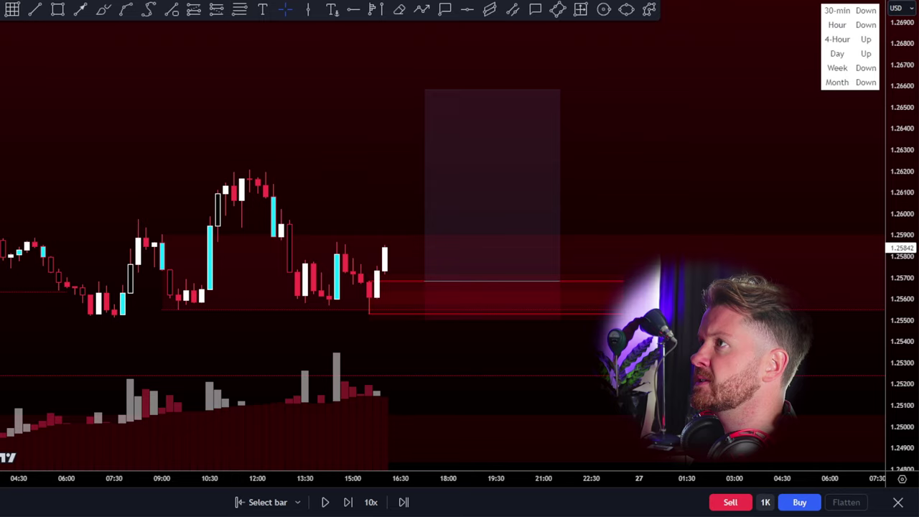
Step: Step the 15-minute replay forward to about 19:30 on 26 May
{"action": "left_click", "coordinate": [347, 502]}
{"action": "left_click", "coordinate": [348, 502]}
{"action": "left_click", "coordinate": [345, 505]}
{"action": "left_click", "coordinate": [345, 506]}
{"action": "left_click", "coordinate": [345, 505]}
{"action": "left_click", "coordinate": [345, 505]}
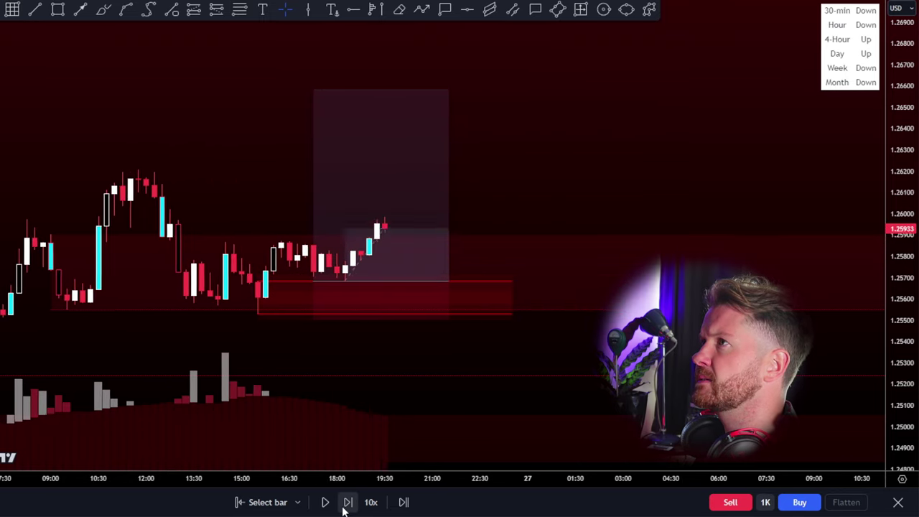
Step: Extend the long position's right edge to about 08:30 on 27 May and play the replay past 03:00 that day
{"action": "left_click", "coordinate": [325, 503]}
{"action": "left_click", "coordinate": [326, 503]}
{"action": "left_click_drag", "start_coordinate": [290, 280], "coordinate": [639, 281]}
{"action": "left_click", "coordinate": [603, 321]}
{"action": "left_click", "coordinate": [326, 501]}
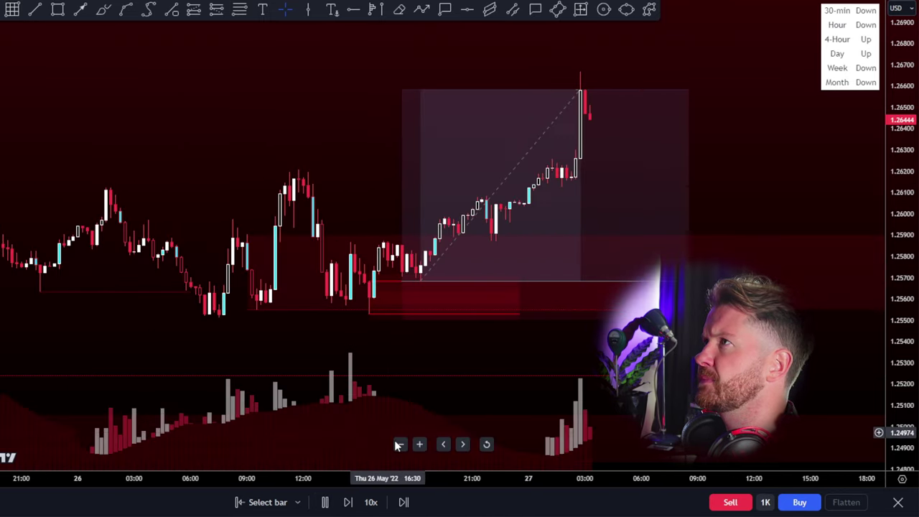
{"action": "left_click", "coordinate": [325, 501]}
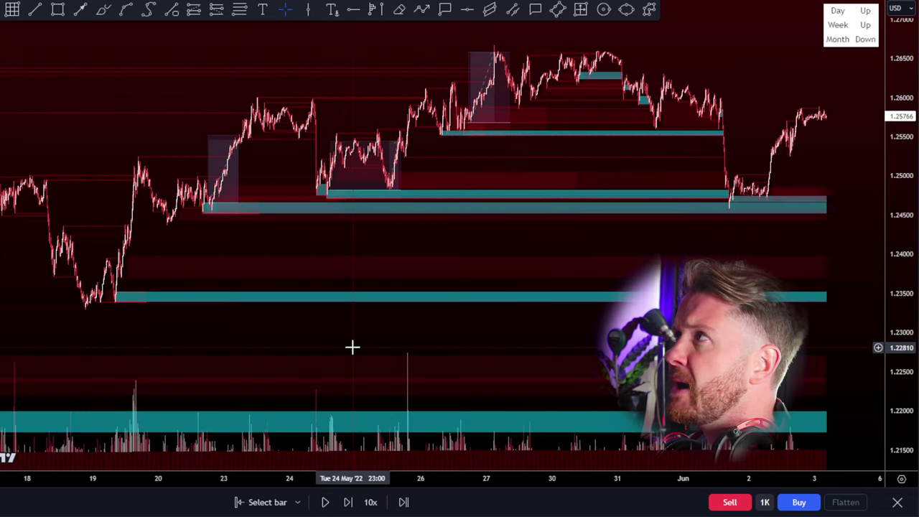
Step: Examine the teal demand zones starting on 19 and 20 May and the price moves that follow them
{"action": "left_click_drag", "start_coordinate": [902, 440], "coordinate": [901, 366]}
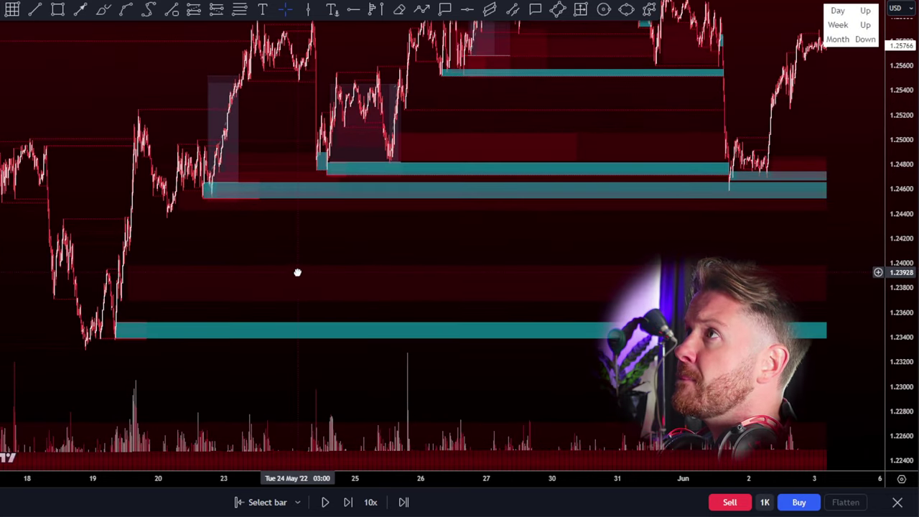
{"action": "left_click_drag", "start_coordinate": [274, 295], "coordinate": [625, 328]}
{"action": "scroll", "coordinate": [622, 327], "scroll_direction": "up", "scroll_amount": 4}
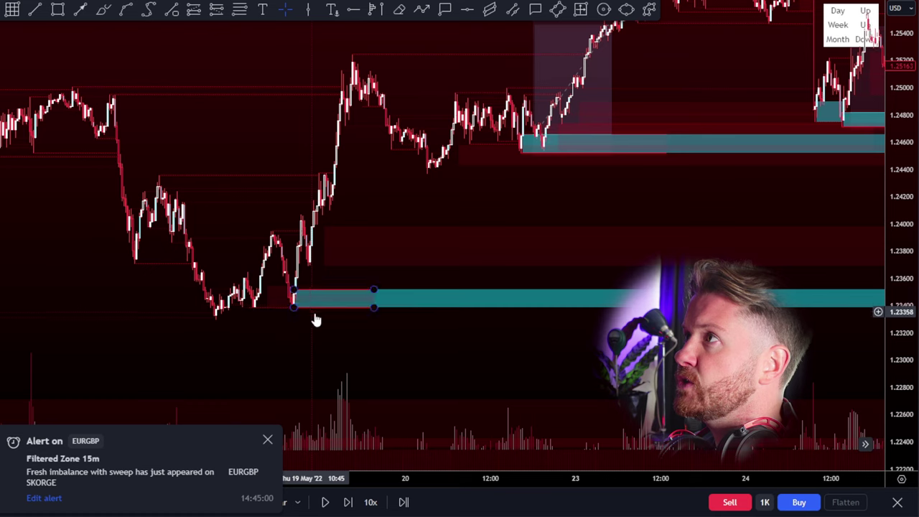
{"action": "left_click_drag", "start_coordinate": [538, 351], "coordinate": [544, 381]}
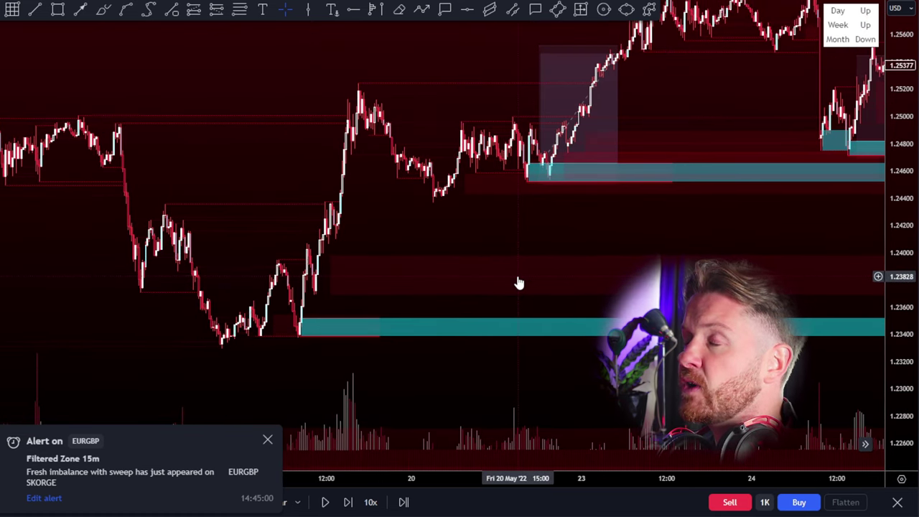
{"action": "scroll", "coordinate": [289, 311], "scroll_direction": "down", "scroll_amount": 5}
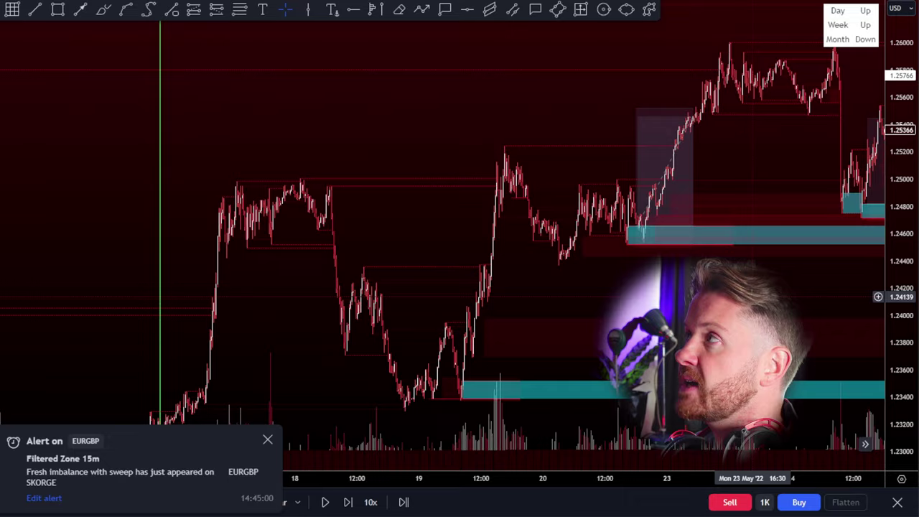
{"action": "scroll", "coordinate": [750, 297], "scroll_direction": "up", "scroll_amount": 3}
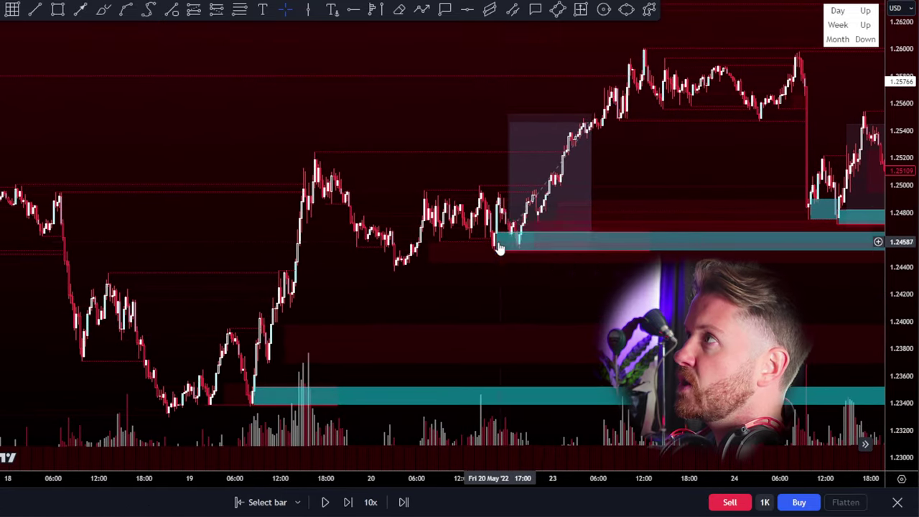
Step: Compare the teal demand zones of 24 to 26 May with the hand-drawn zones and long positions
{"action": "scroll", "coordinate": [623, 273], "scroll_direction": "up", "scroll_amount": 3}
{"action": "scroll", "coordinate": [868, 405], "scroll_direction": "up", "scroll_amount": 3}
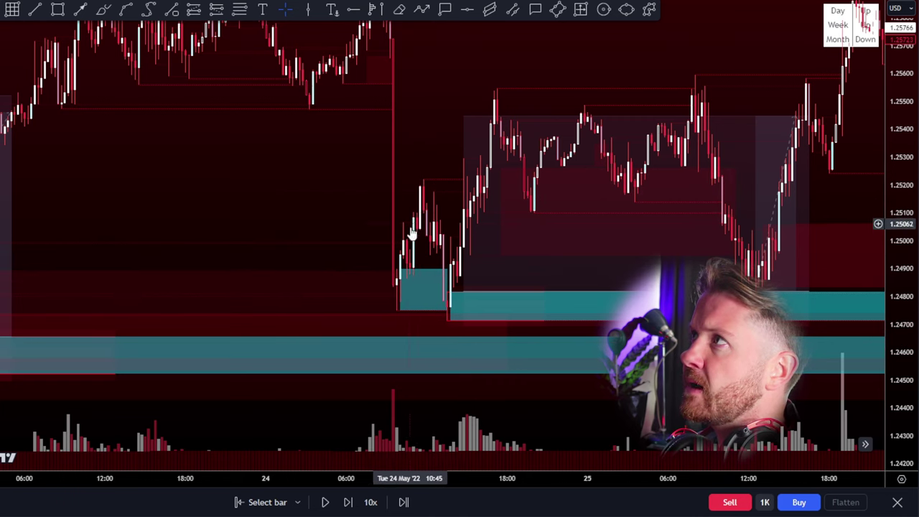
{"action": "left_click_drag", "start_coordinate": [320, 250], "coordinate": [428, 204]}
{"action": "left_click_drag", "start_coordinate": [400, 249], "coordinate": [326, 240]}
{"action": "scroll", "coordinate": [400, 316], "scroll_direction": "up", "scroll_amount": 4}
{"action": "left_click", "coordinate": [300, 270]}
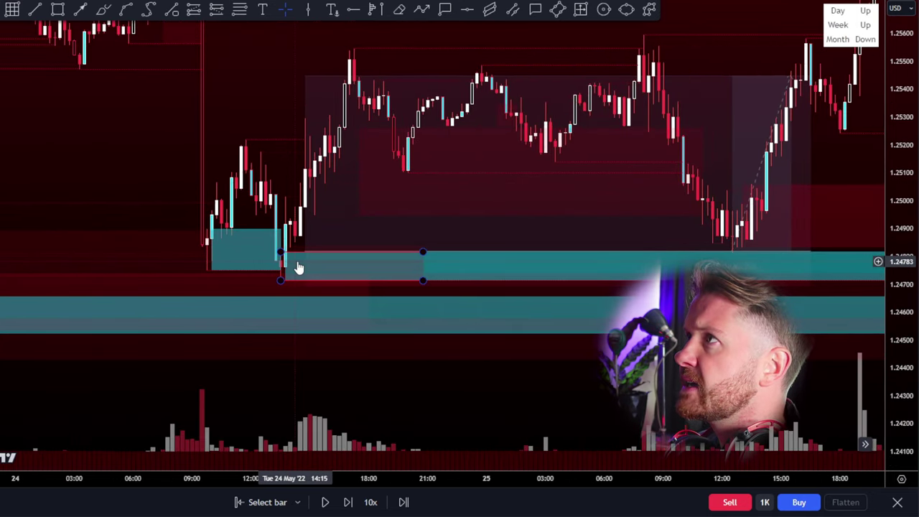
{"action": "left_click_drag", "start_coordinate": [718, 380], "coordinate": [313, 455]}
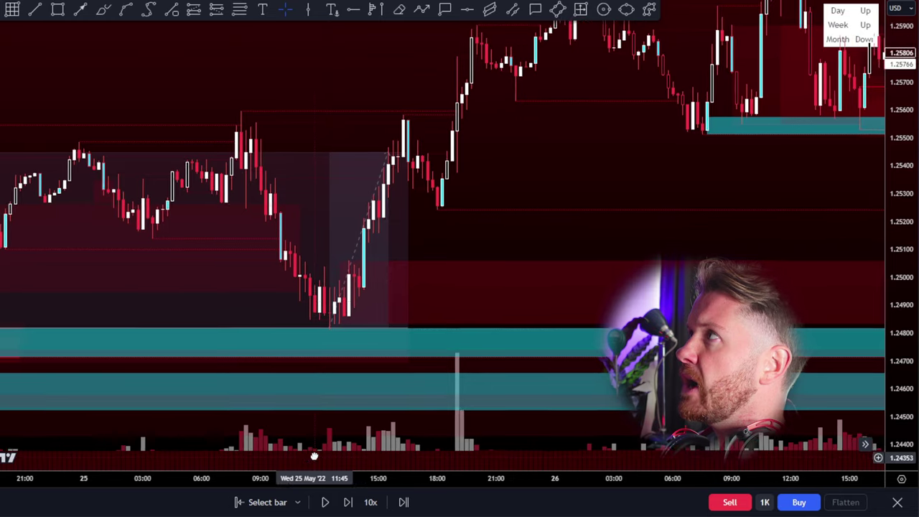
{"action": "left_click_drag", "start_coordinate": [765, 219], "coordinate": [346, 277]}
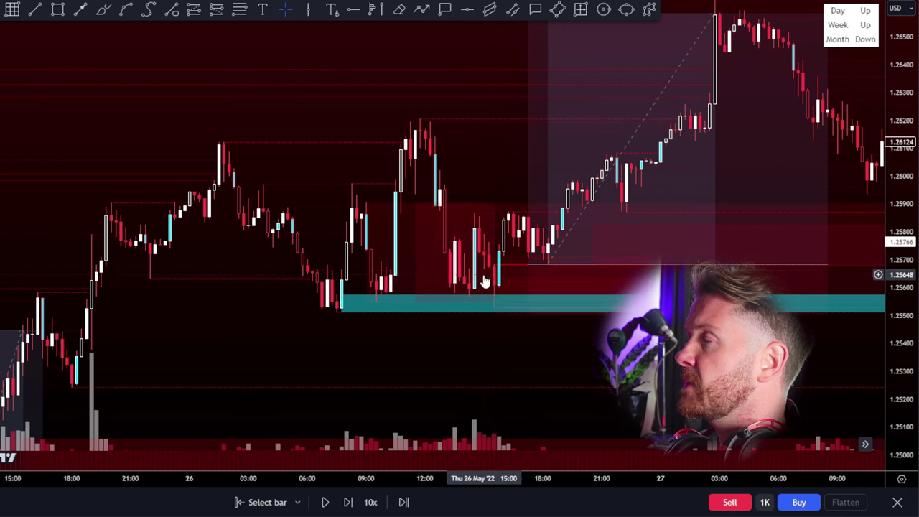
Step: Look through the input settings of the VAGAFX Analysis Tool indicator and close them
{"action": "double_click", "coordinate": [355, 308]}
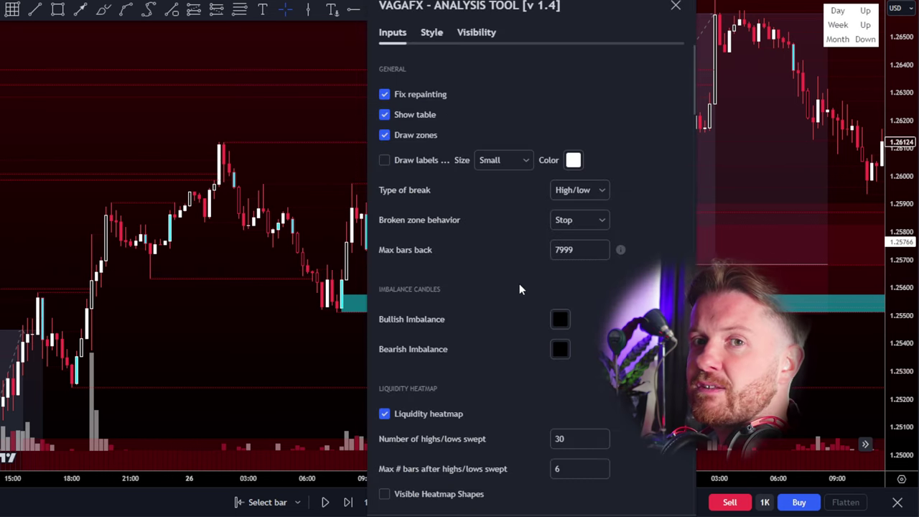
{"action": "scroll", "coordinate": [520, 288], "scroll_direction": "down", "scroll_amount": 8}
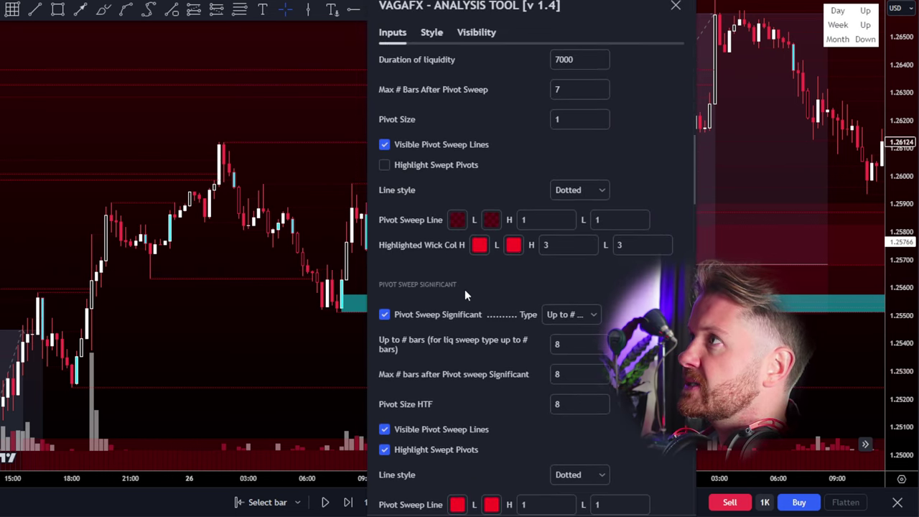
{"action": "key", "text": "Escape"}
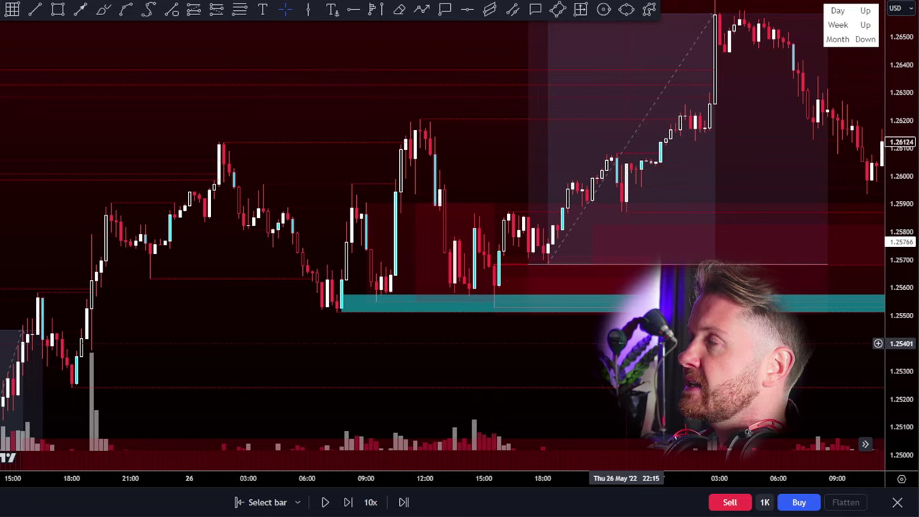
Step: Examine the teal zones from 27 May to 1 June, marking the range from 1.25851 to 1.25591 near 12:45 on 1 June
{"action": "left_click_drag", "start_coordinate": [645, 342], "coordinate": [400, 369]}
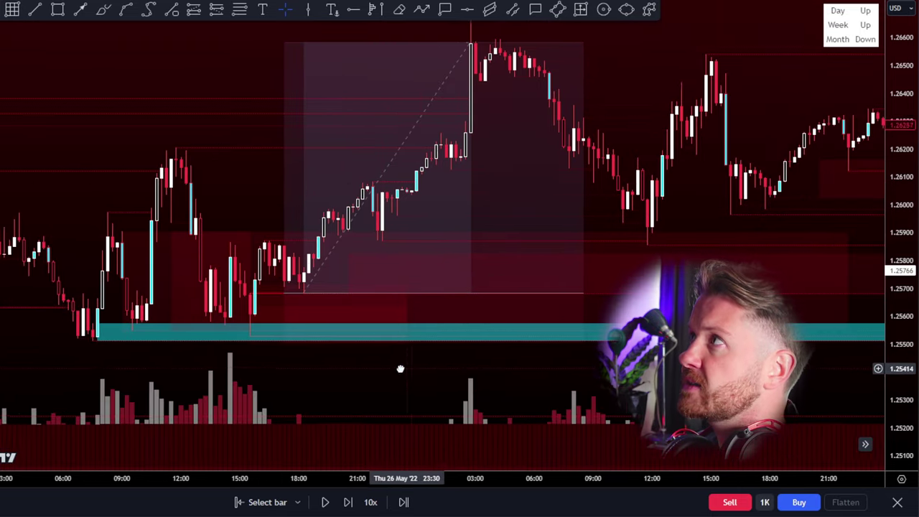
{"action": "left_click_drag", "start_coordinate": [716, 358], "coordinate": [370, 382]}
{"action": "left_click_drag", "start_coordinate": [758, 271], "coordinate": [491, 331]}
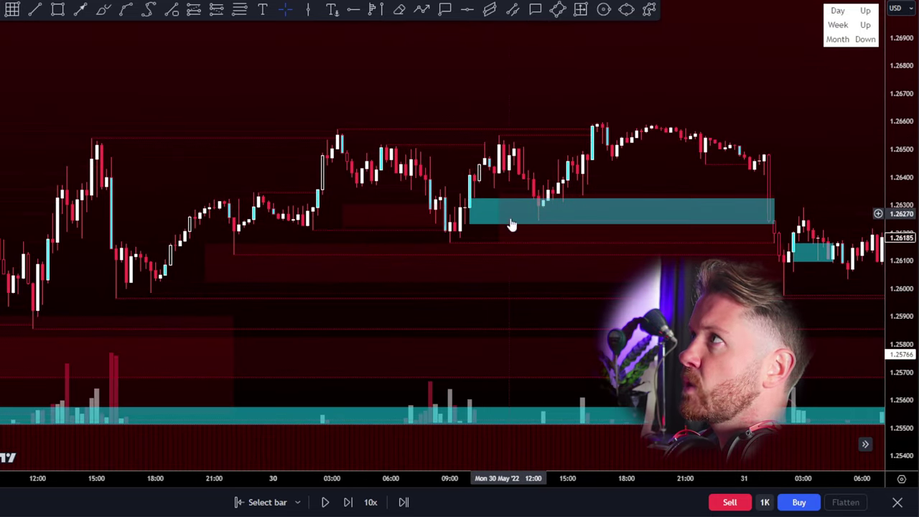
{"action": "left_click_drag", "start_coordinate": [661, 287], "coordinate": [179, 245]}
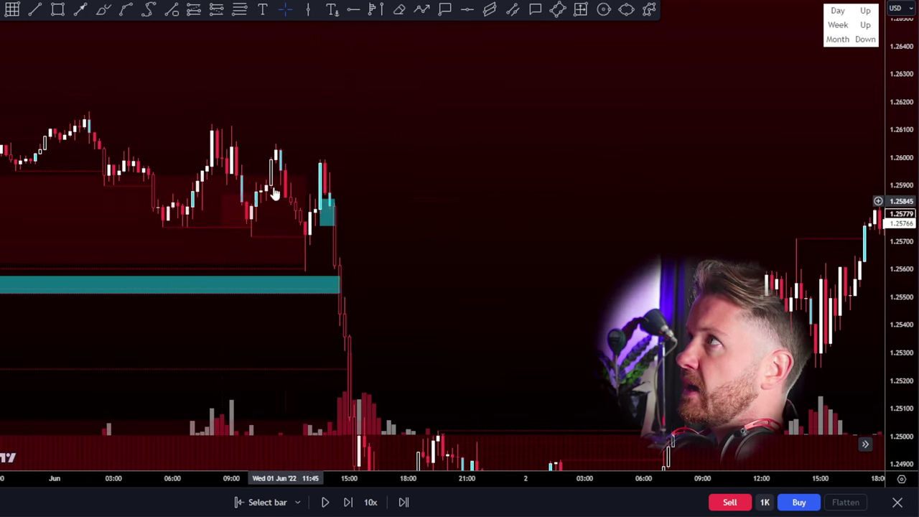
{"action": "left_click_drag", "start_coordinate": [314, 201], "coordinate": [303, 271]}
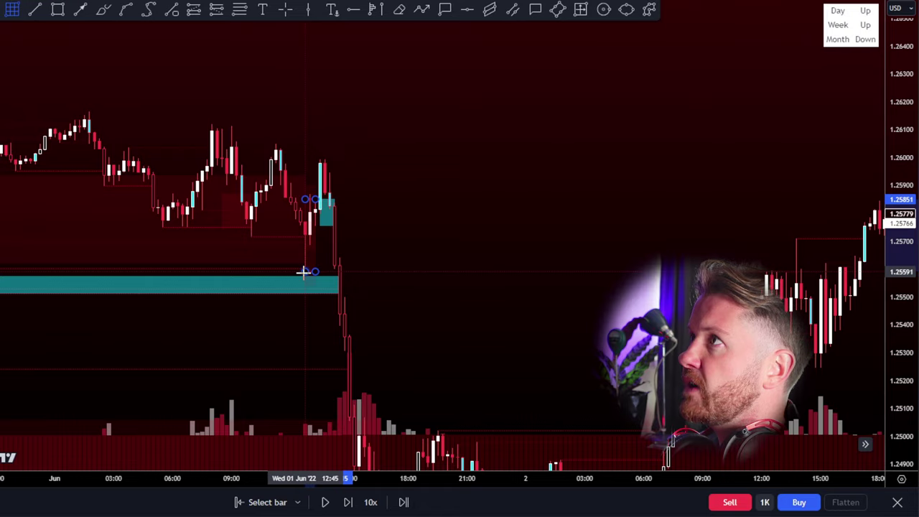
{"action": "left_click", "coordinate": [457, 290]}
Step: Examine how price reacts at the teal demand zones between about 1.2475 and 1.2452 on 1 and 2 June
{"action": "left_click_drag", "start_coordinate": [504, 316], "coordinate": [456, 234]}
{"action": "left_click_drag", "start_coordinate": [477, 282], "coordinate": [446, 184]}
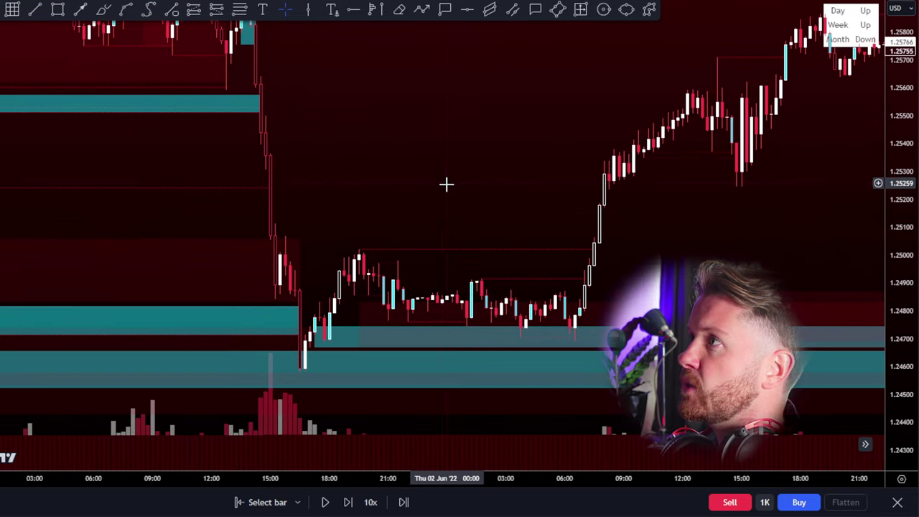
{"action": "left_click_drag", "start_coordinate": [393, 305], "coordinate": [407, 215]}
{"action": "scroll", "coordinate": [326, 277], "scroll_direction": "down", "scroll_amount": 15}
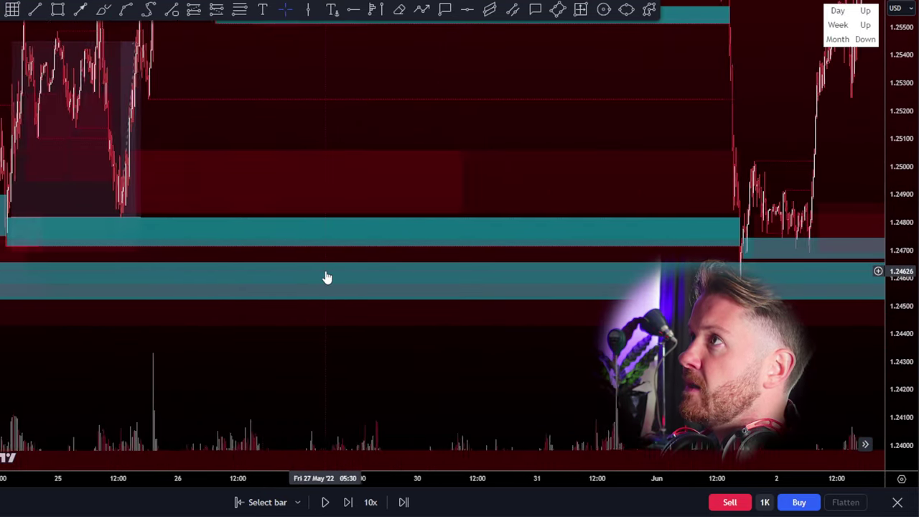
{"action": "scroll", "coordinate": [367, 287], "scroll_direction": "up", "scroll_amount": 10}
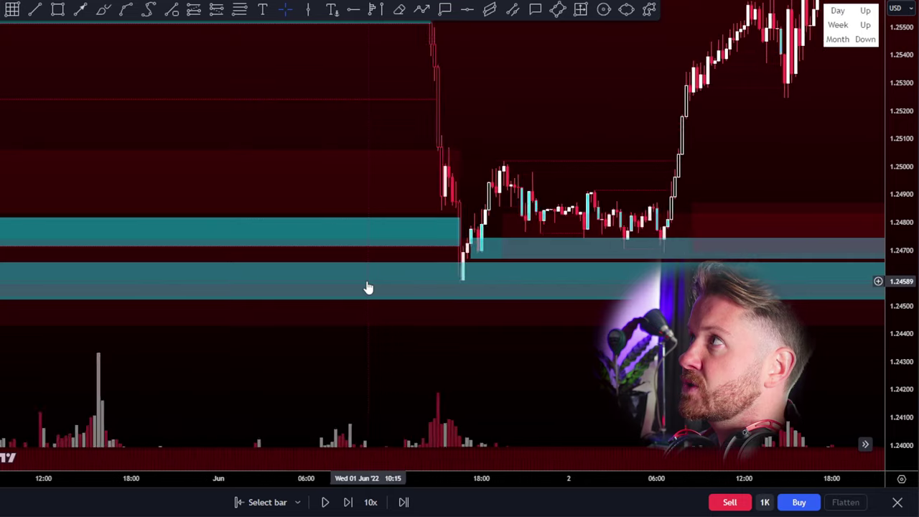
Step: Place a long position at the upper edge of the small teal demand zone near 17:45 on 1 June, with its stop just below the zone
{"action": "left_click_drag", "start_coordinate": [405, 346], "coordinate": [376, 370]}
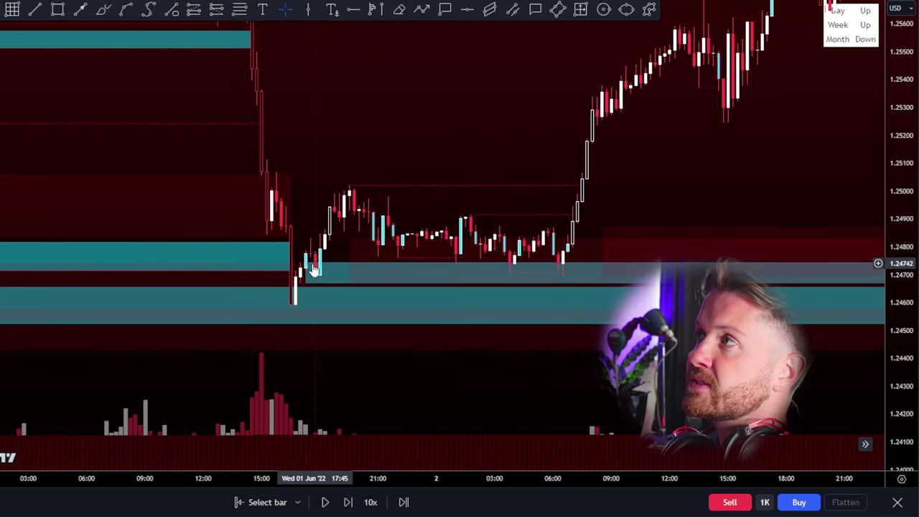
{"action": "left_click", "coordinate": [193, 9]}
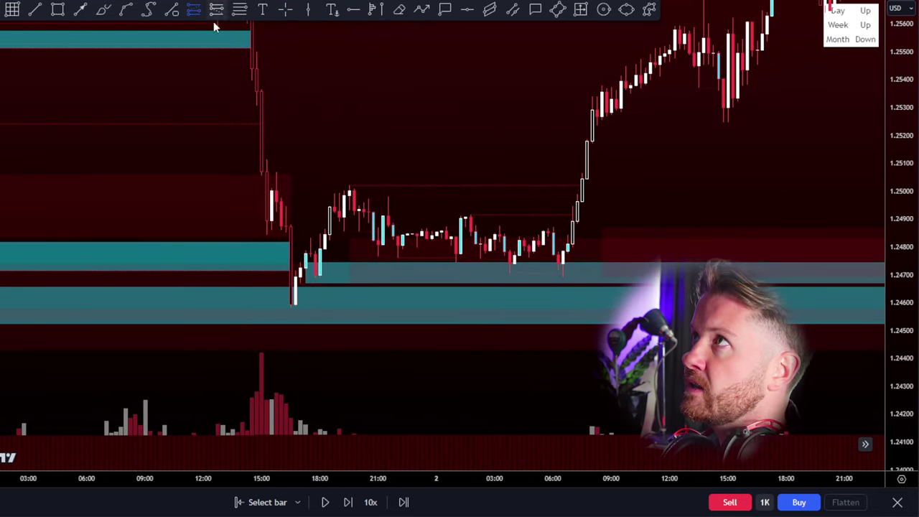
{"action": "left_click", "coordinate": [297, 259]}
{"action": "left_click_drag", "start_coordinate": [301, 345], "coordinate": [432, 287]}
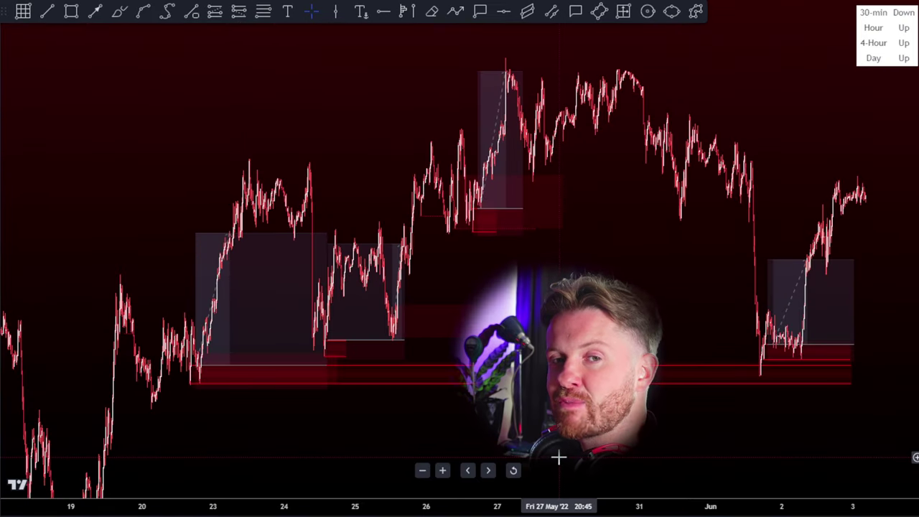
Step: Review the hand-drawn demand zones and long positions across the whole replay period from 16 May to 3 June
{"action": "scroll", "coordinate": [823, 433], "scroll_direction": "up", "scroll_amount": 3}
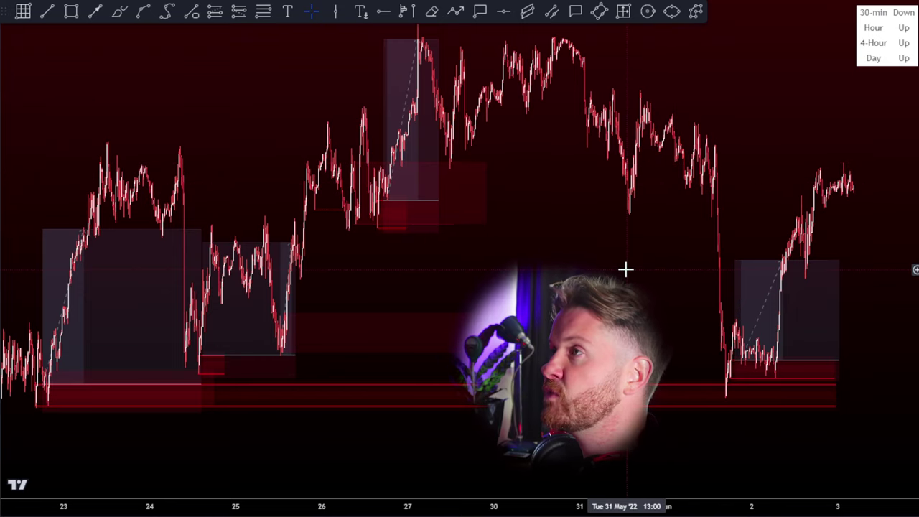
{"action": "scroll", "coordinate": [621, 240], "scroll_direction": "down", "scroll_amount": 5}
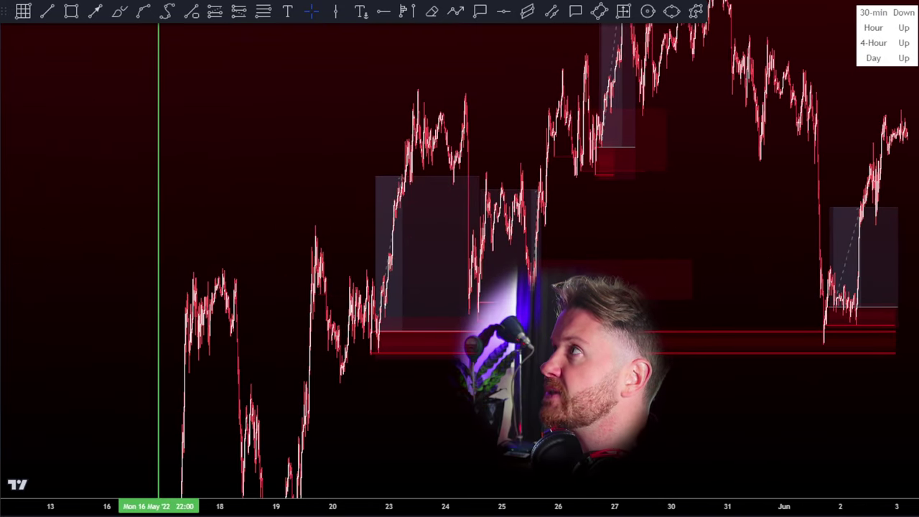
{"action": "left_click_drag", "start_coordinate": [755, 423], "coordinate": [721, 374]}
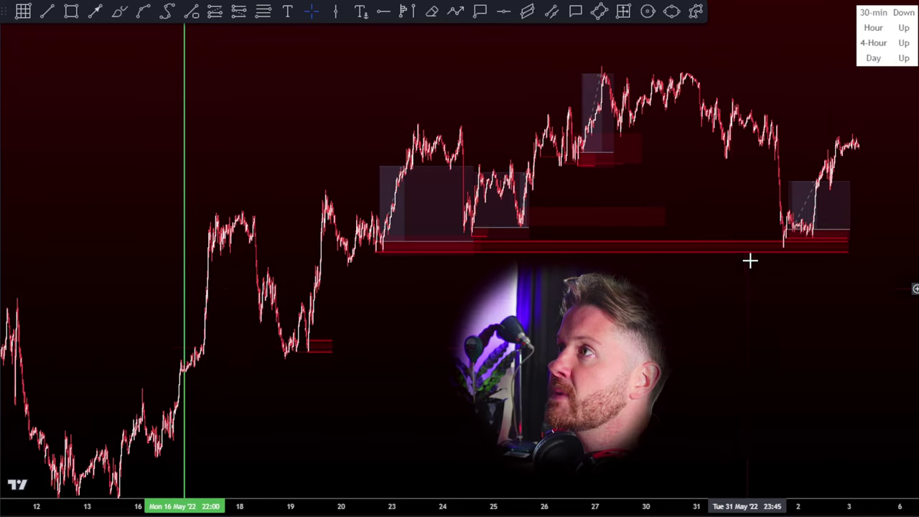